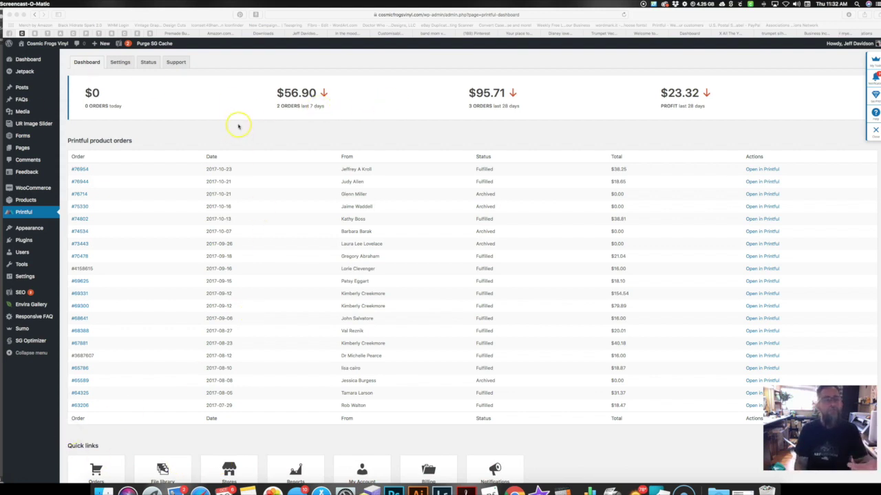
# Review Printful's carrier settings and WooCommerce's shipping zones, shipping classes and Printful Shipping options
pyautogui.click(120, 63)
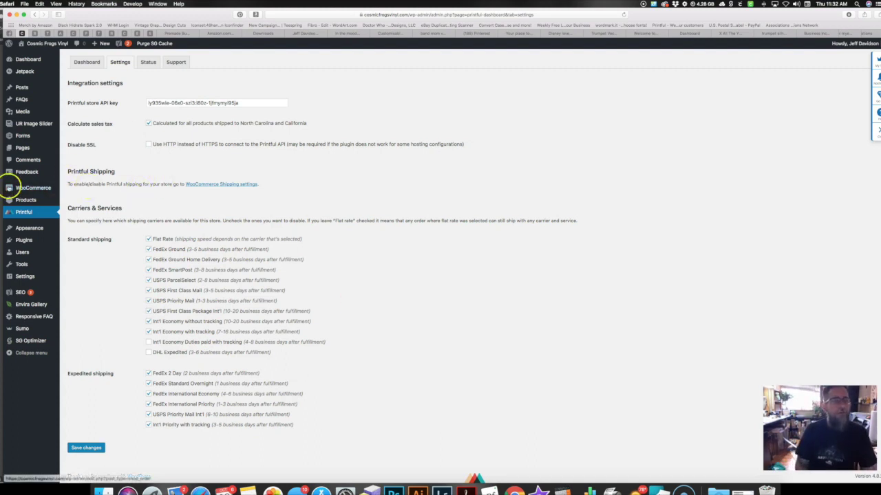
pyautogui.click(23, 189)
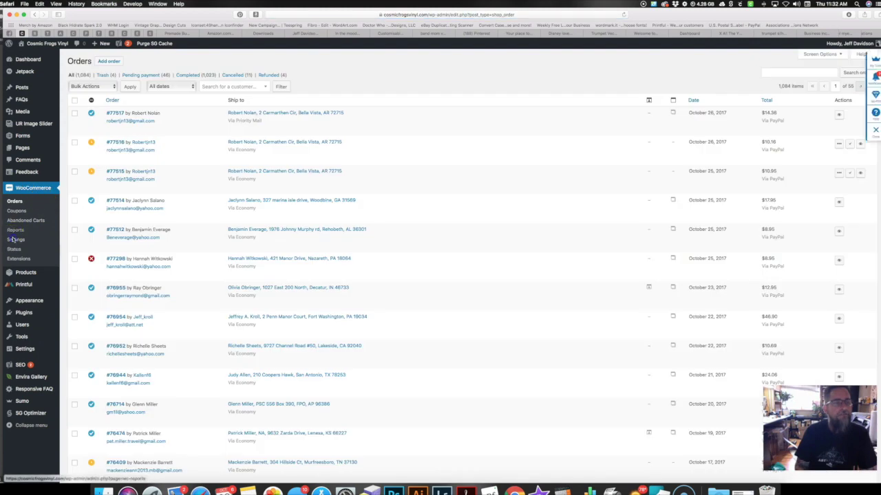
pyautogui.click(14, 239)
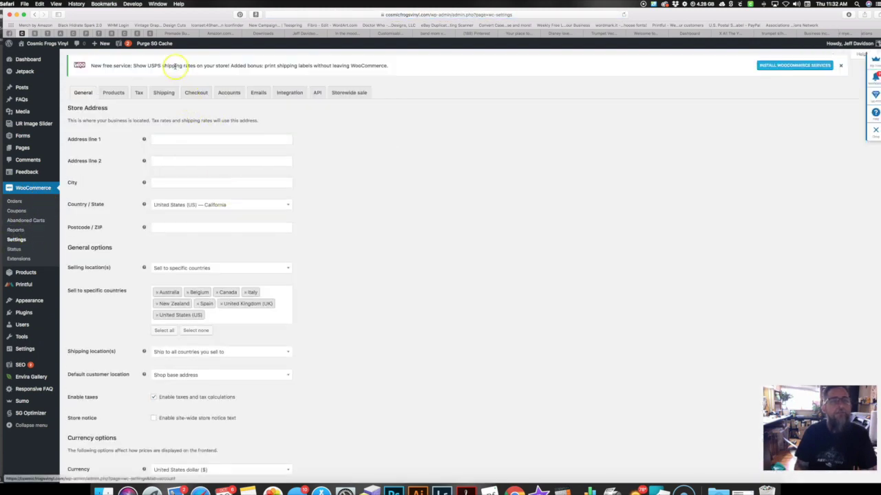
pyautogui.click(167, 92)
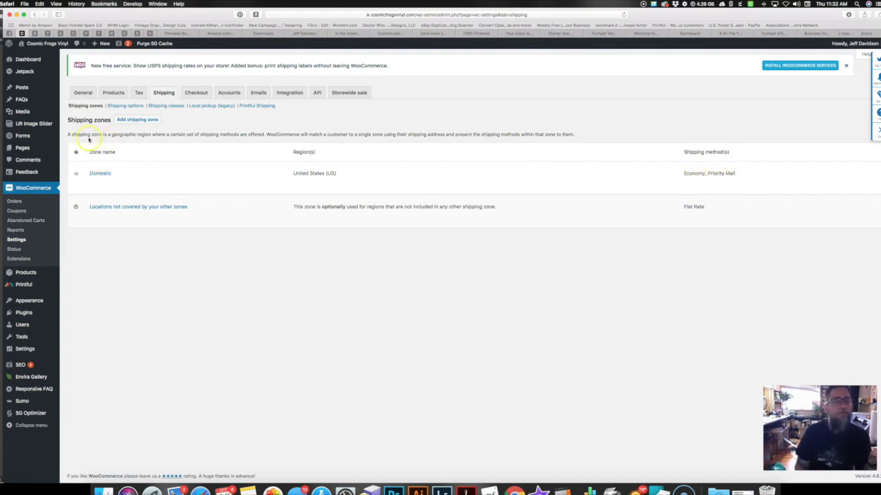
pyautogui.click(152, 107)
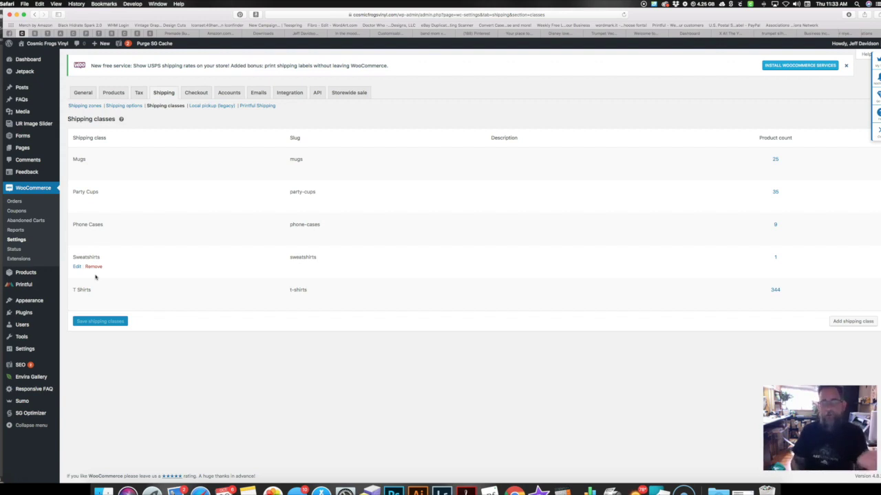
pyautogui.click(260, 105)
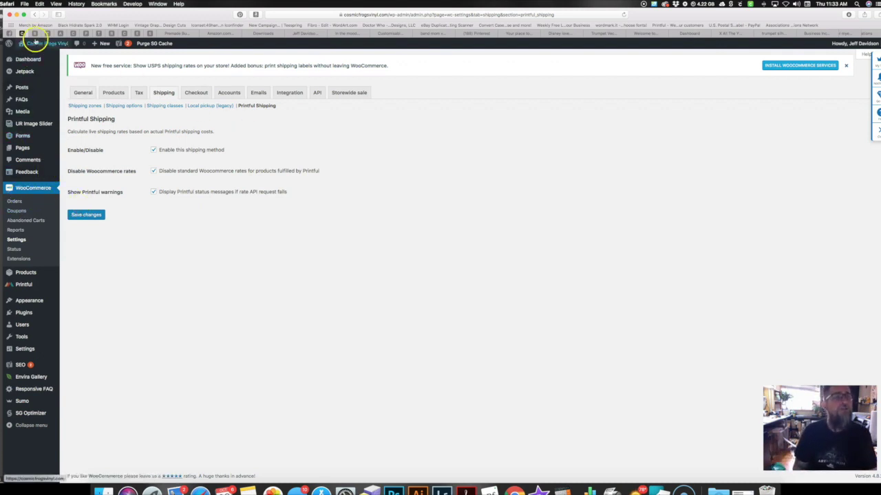
# Visit the storefront, remove the #MomLife T-shirt from the cart and review the cart's shipping choices for the balloon decal
pyautogui.click(41, 45)
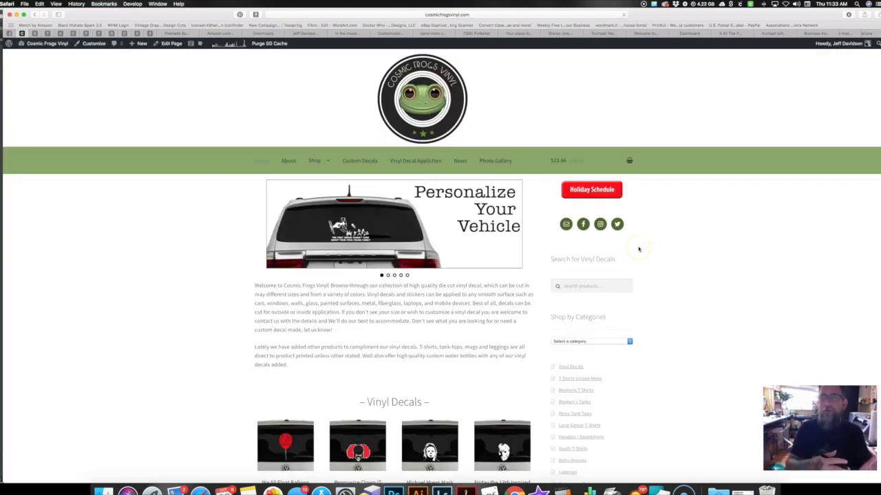
pyautogui.moveTo(574, 161)
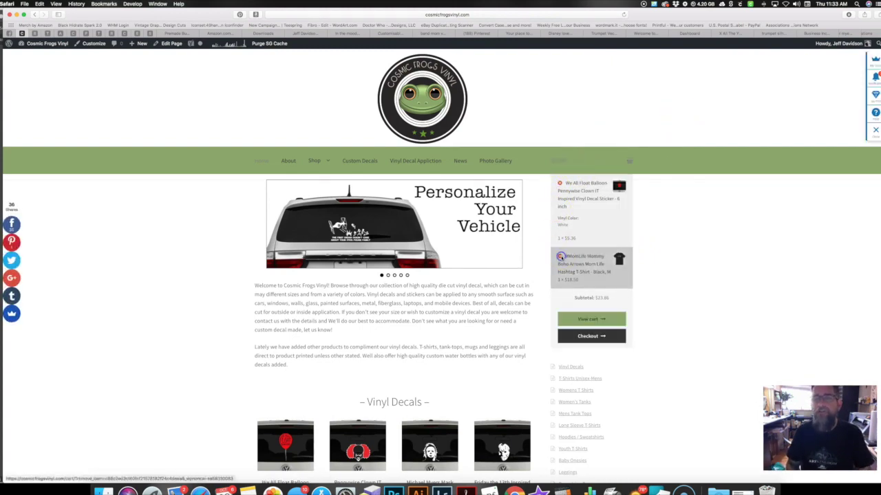
pyautogui.click(561, 256)
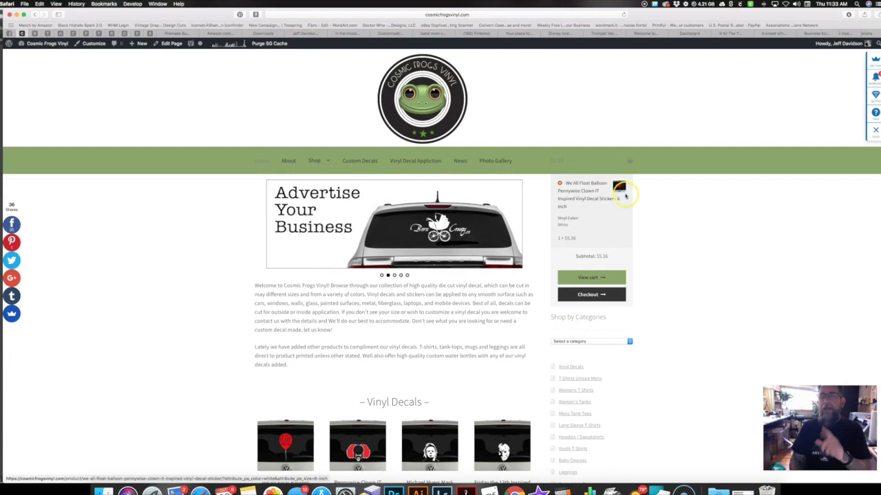
pyautogui.click(587, 278)
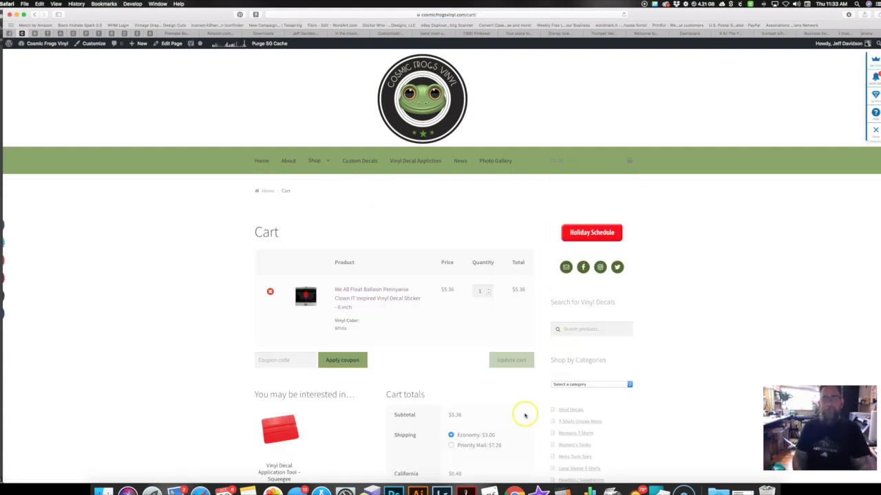
pyautogui.scroll(-4, 461, 441)
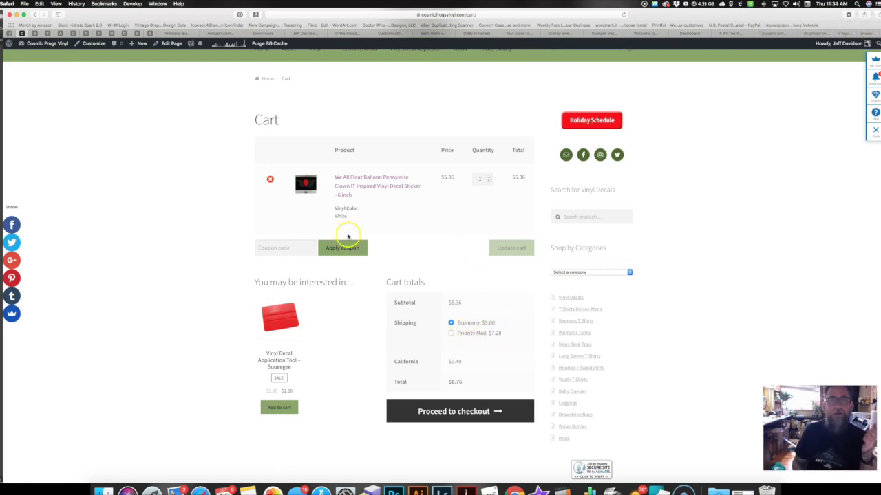
# Replace the balloon decal in the cart with the black, size M "Be Nice Or I'll Empty My Spit Valve On You" T-shirt
pyautogui.click(271, 179)
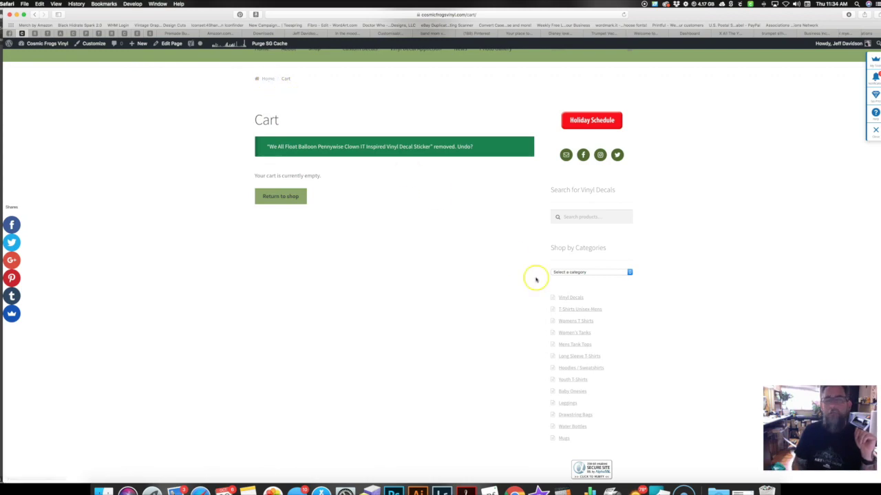
pyautogui.click(569, 309)
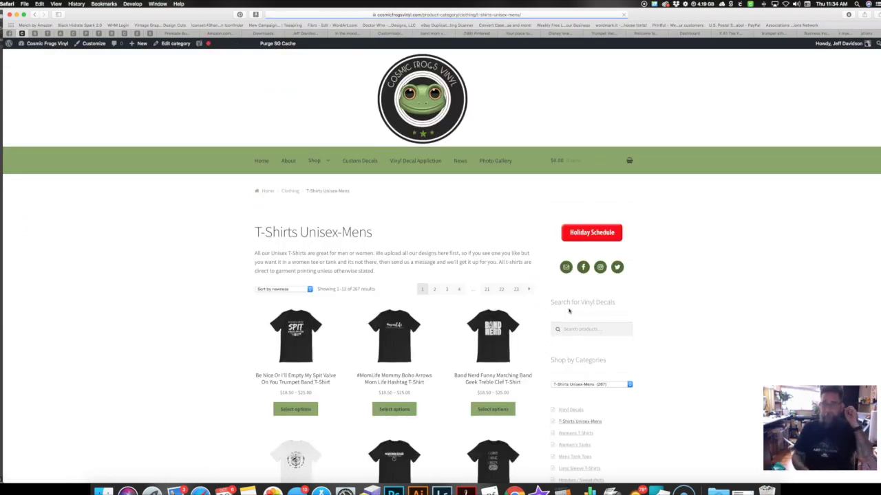
pyautogui.click(303, 329)
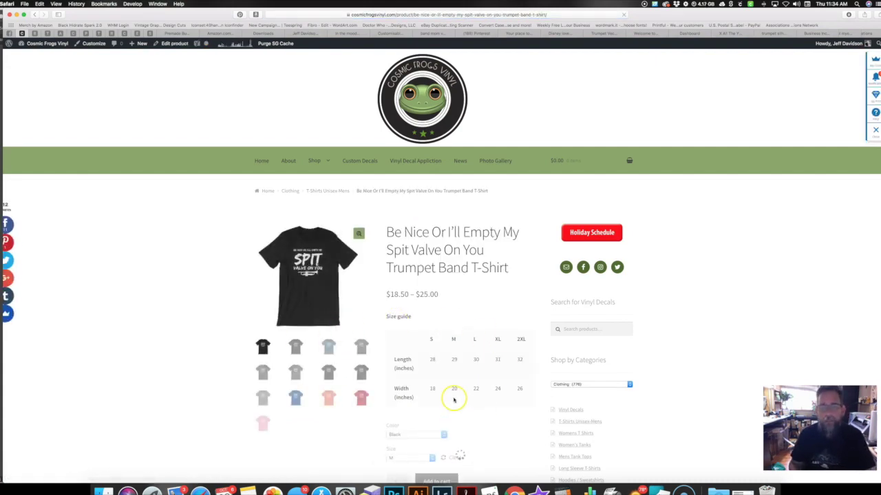
pyautogui.scroll(-2, 453, 398)
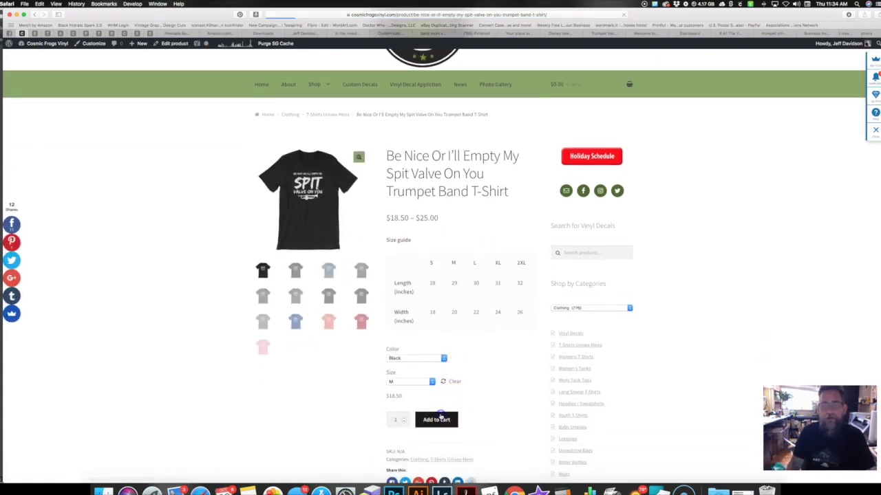
pyautogui.click(439, 418)
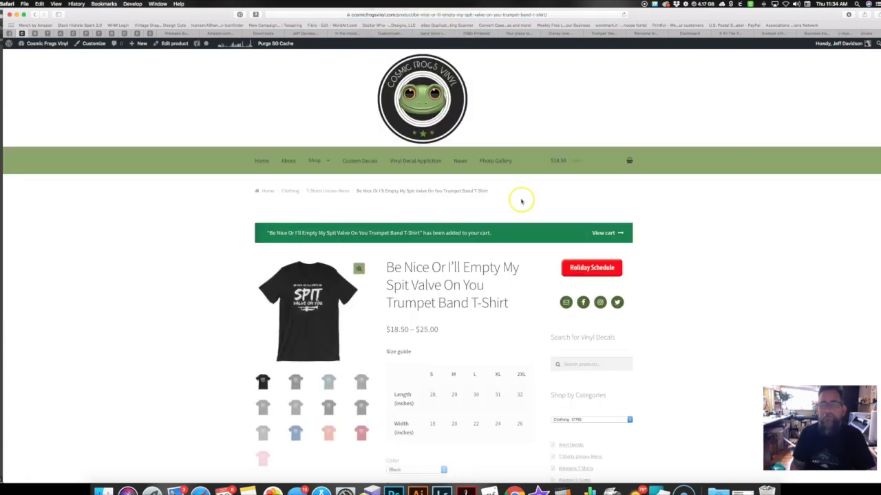
# View the cart and examine the carrier shipping choices offered for the T-shirt alone
pyautogui.click(606, 233)
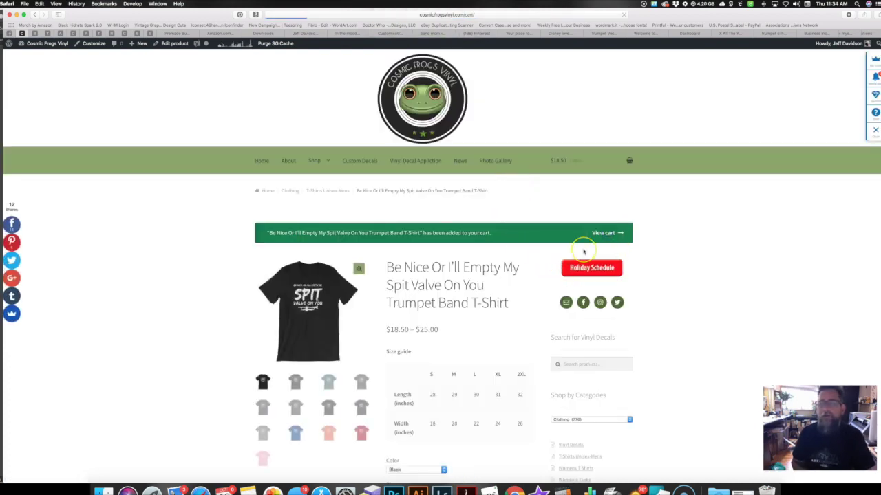
pyautogui.scroll(-4, 583, 252)
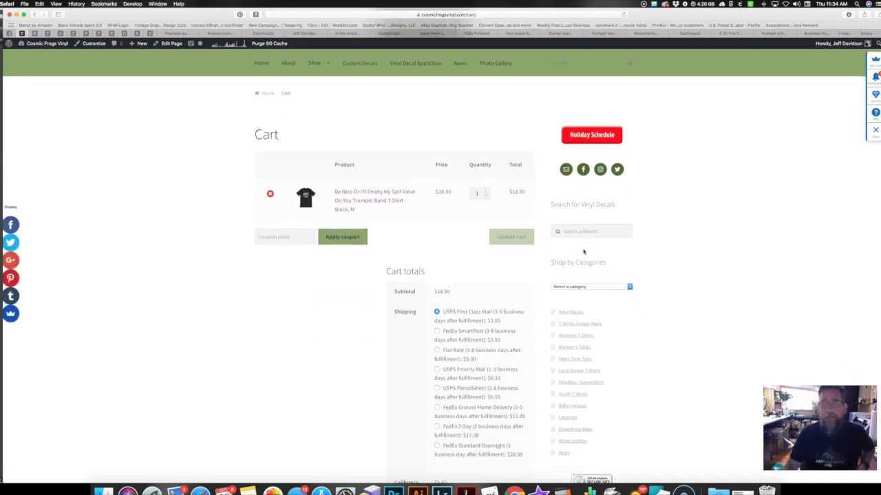
pyautogui.scroll(-1, 583, 252)
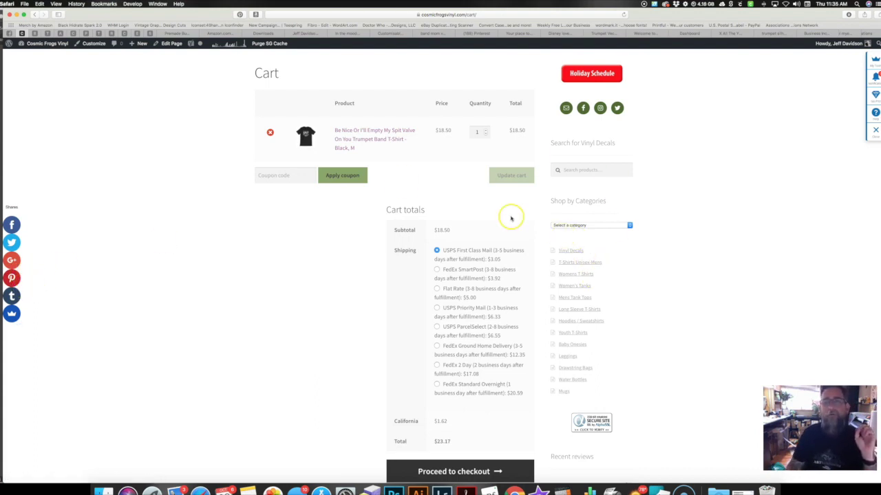
# From the store's home page, add the white 6 inch Pennywise Clown IT Inspired Vinyl Decal Sticker to the cart
pyautogui.scroll(5, 511, 216)
pyautogui.click(261, 164)
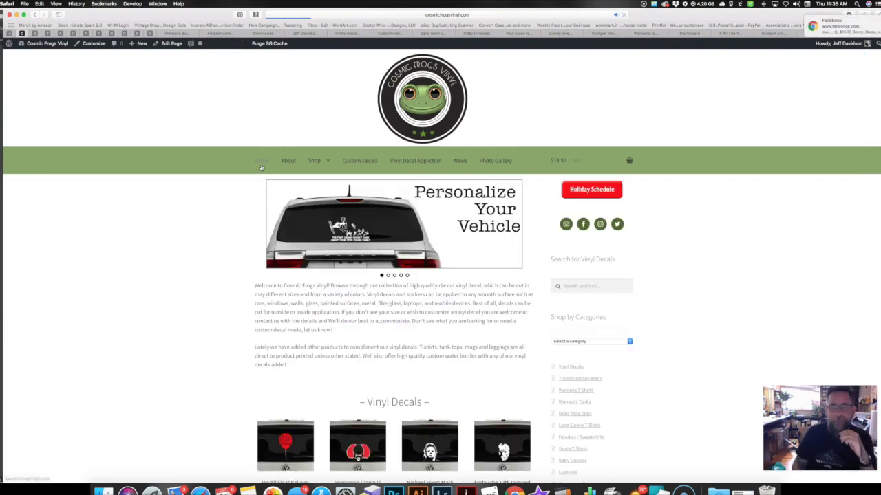
pyautogui.click(368, 448)
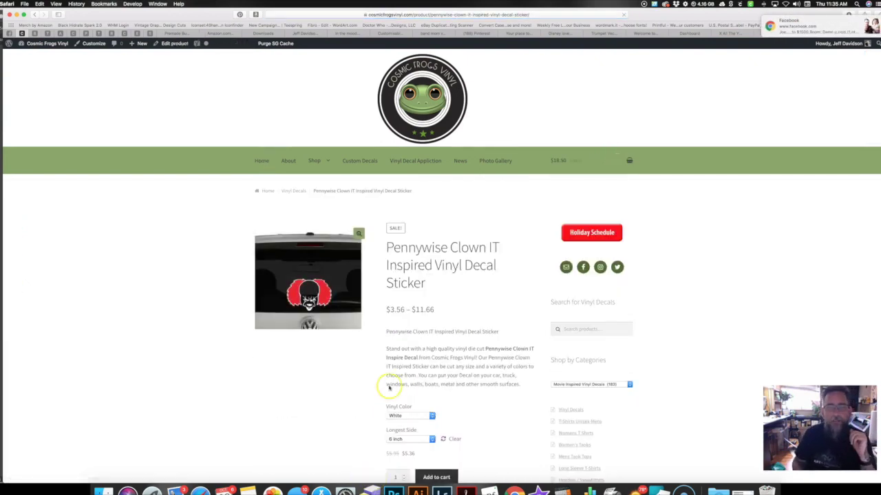
pyautogui.scroll(-5, 389, 353)
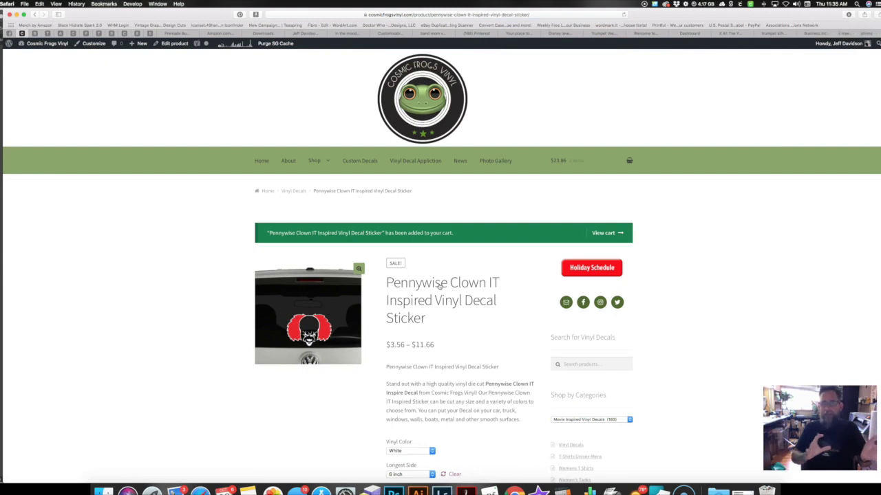
# View the cart and compare the separate shipping choices for the T-shirt and the Pennywise decal
pyautogui.scroll(-5, 439, 286)
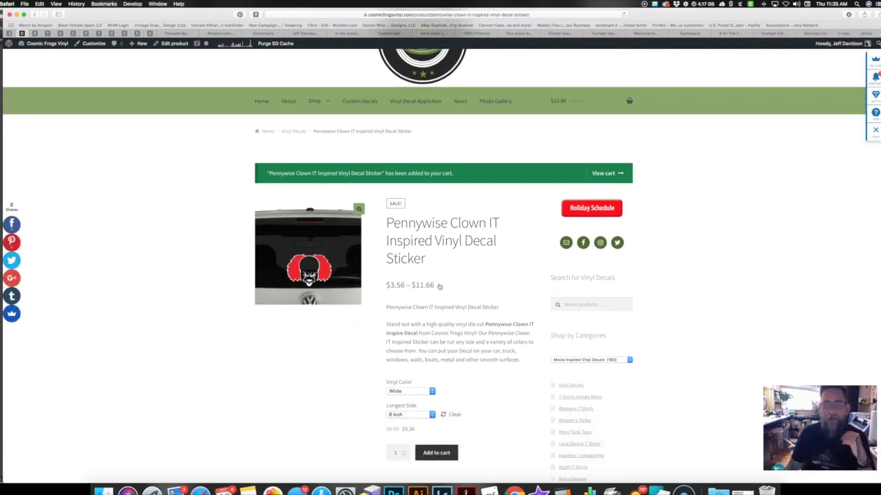
pyautogui.scroll(4, 486, 207)
pyautogui.click(595, 207)
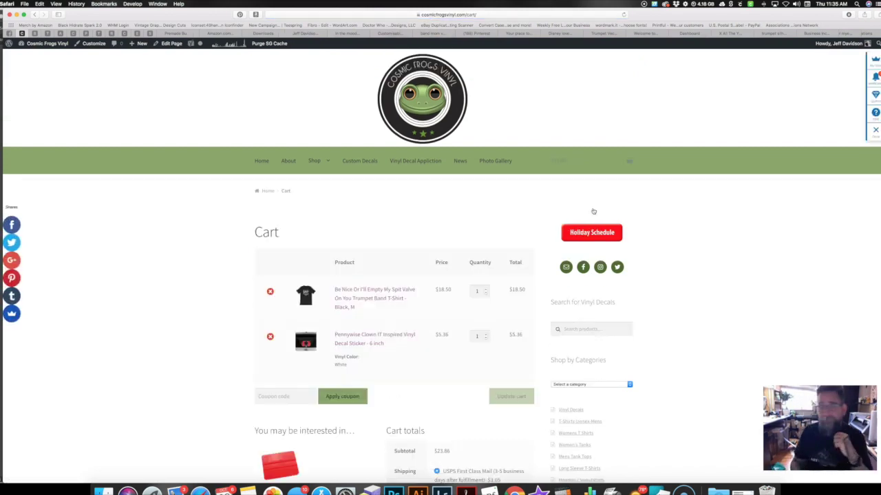
pyautogui.scroll(-10, 390, 353)
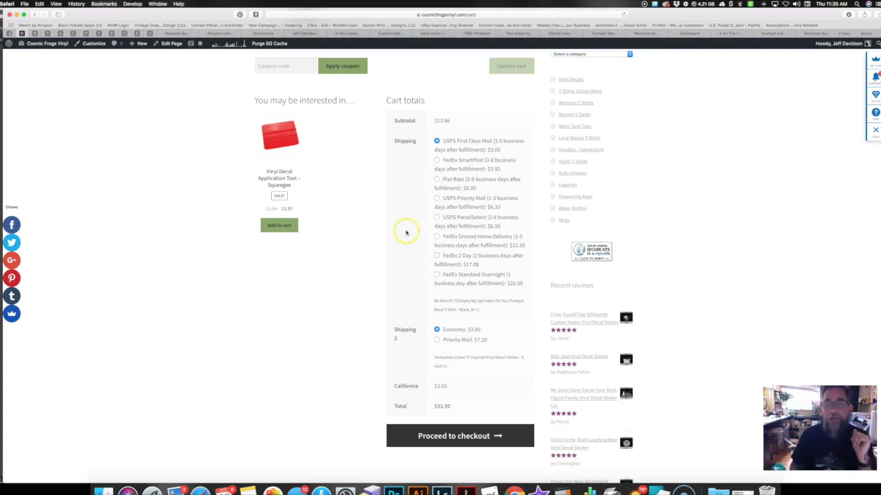
pyautogui.scroll(5, 428, 133)
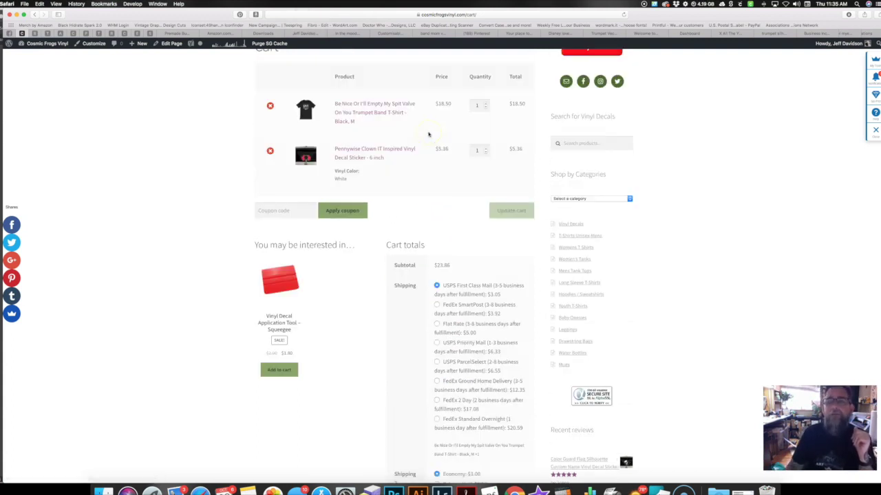
pyautogui.scroll(2, 428, 133)
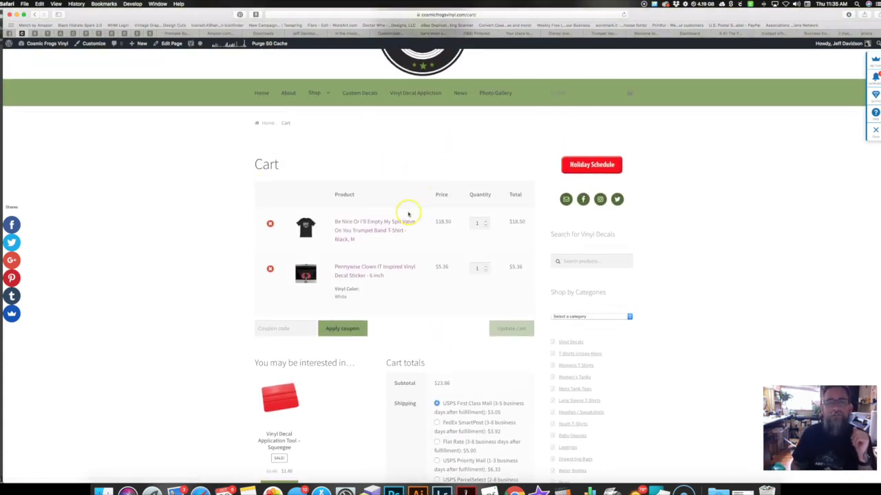
# Remove the trumpet T-shirt and the Pennywise decal from the cart, and return to the shop
pyautogui.click(270, 224)
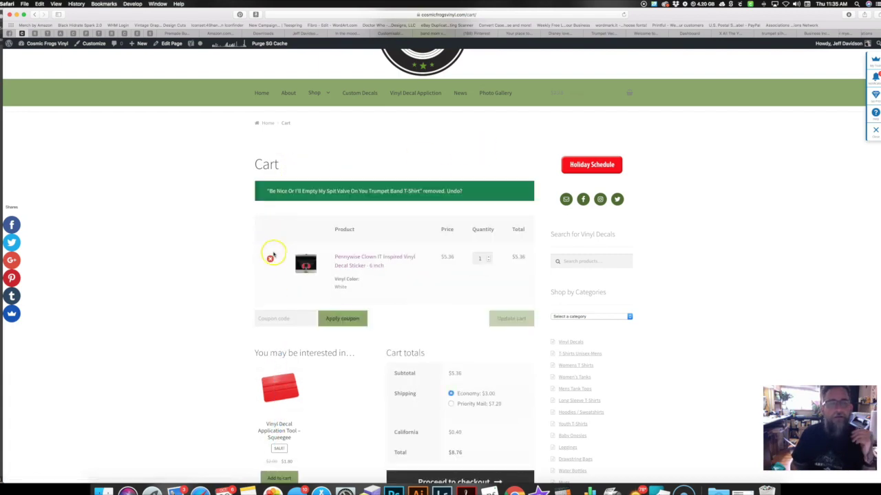
pyautogui.click(270, 259)
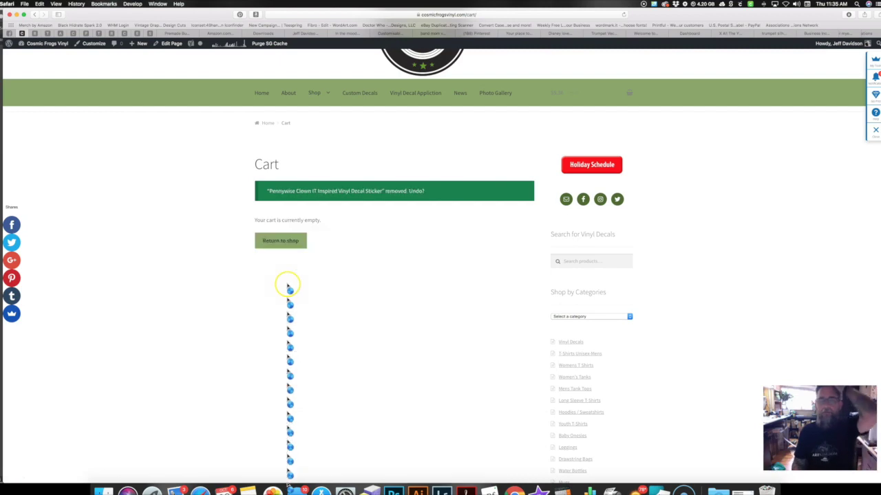
pyautogui.click(279, 241)
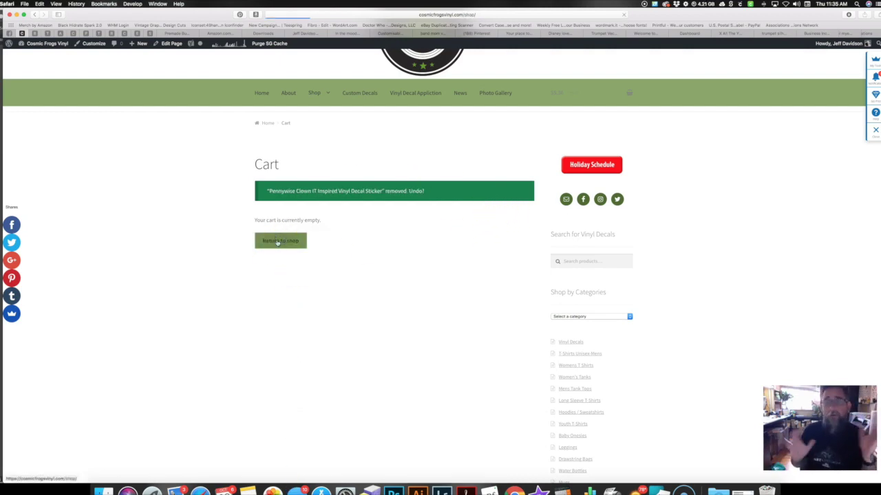
# Go back to the site's admin area to recheck Printful's carriers and services settings, and return to the storefront home page
pyautogui.click(44, 44)
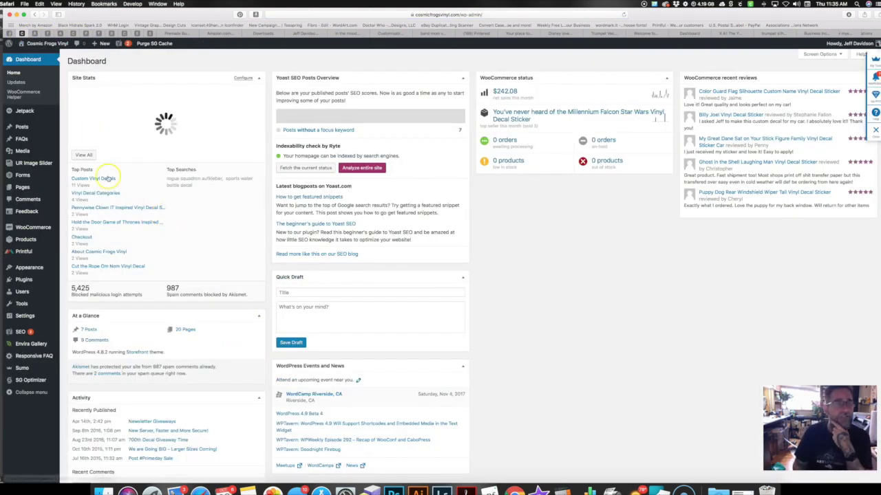
pyautogui.click(26, 252)
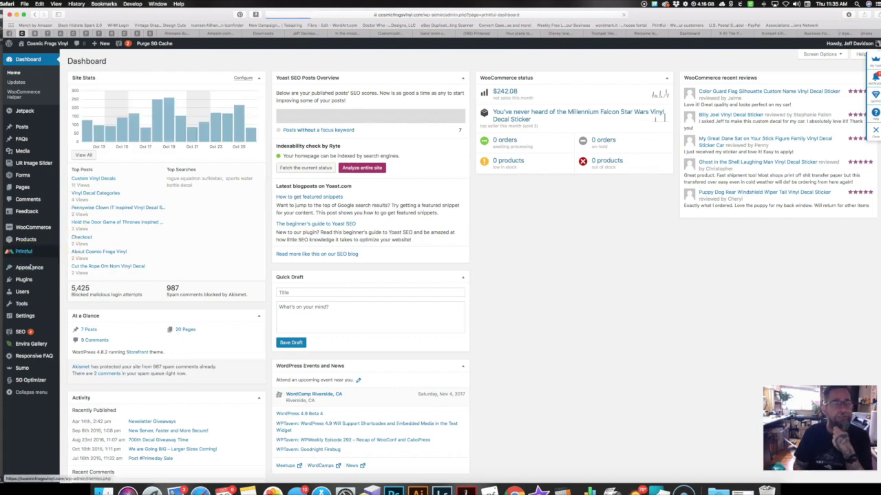
pyautogui.moveTo(38, 268)
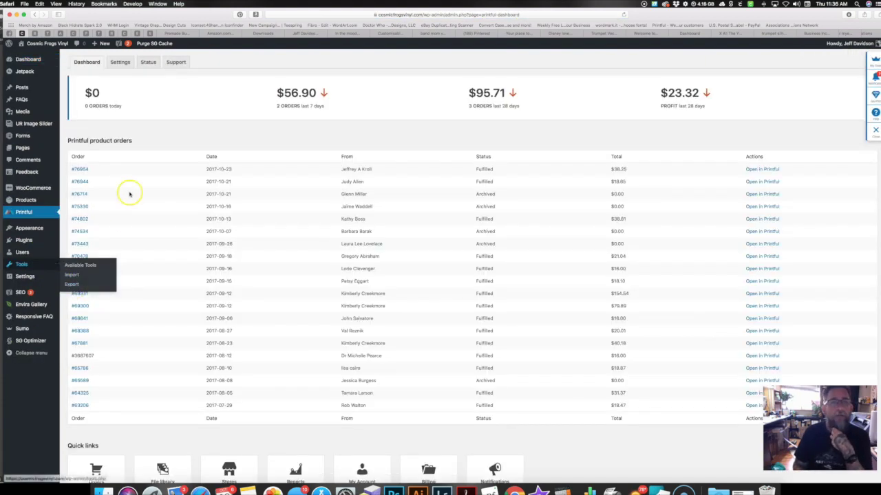
pyautogui.click(120, 63)
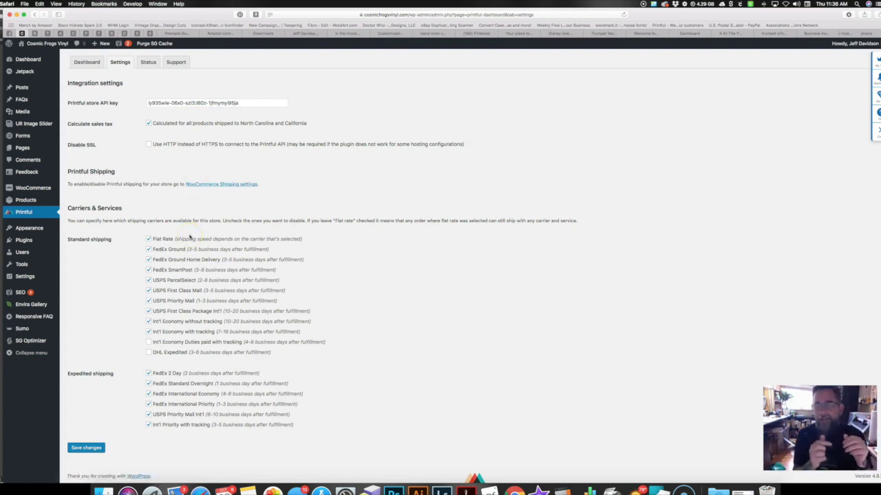
pyautogui.click(22, 57)
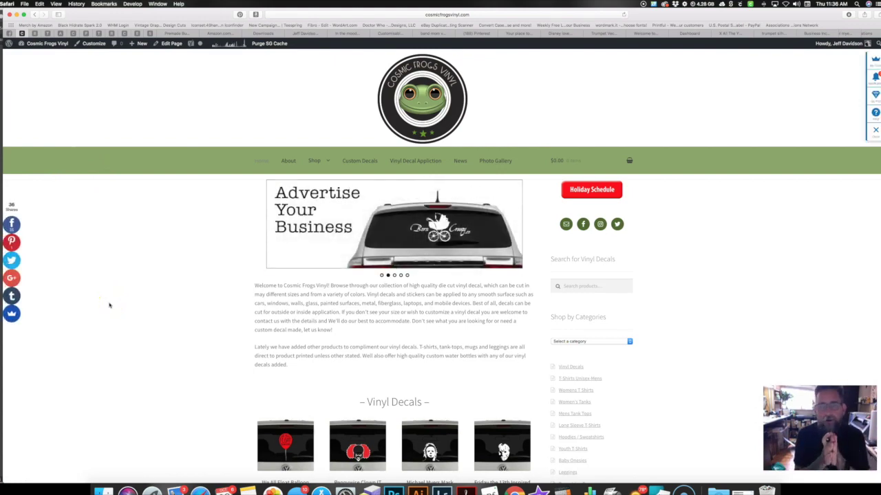
# Go to the Chronic Pain T-Shirts product editor and find the variations of the I'm Ok - I'm Broken Invisible Illness T-Shirt
pyautogui.scroll(-15, 109, 305)
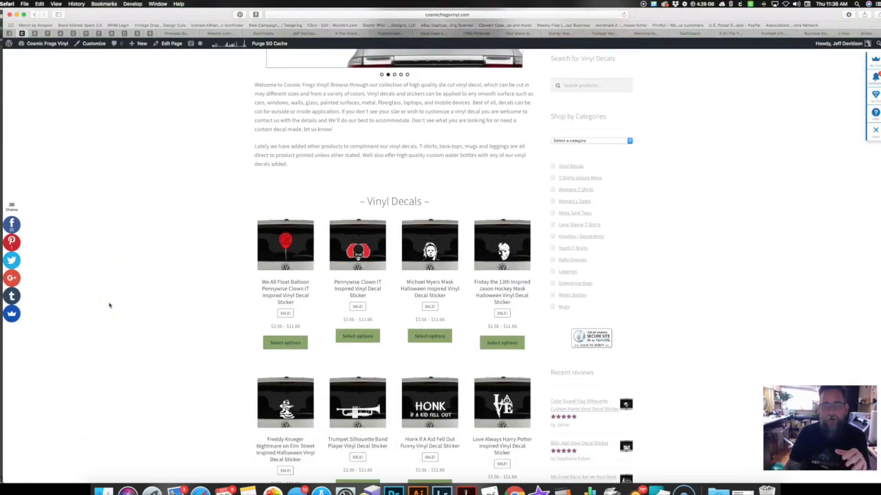
pyautogui.click(107, 290)
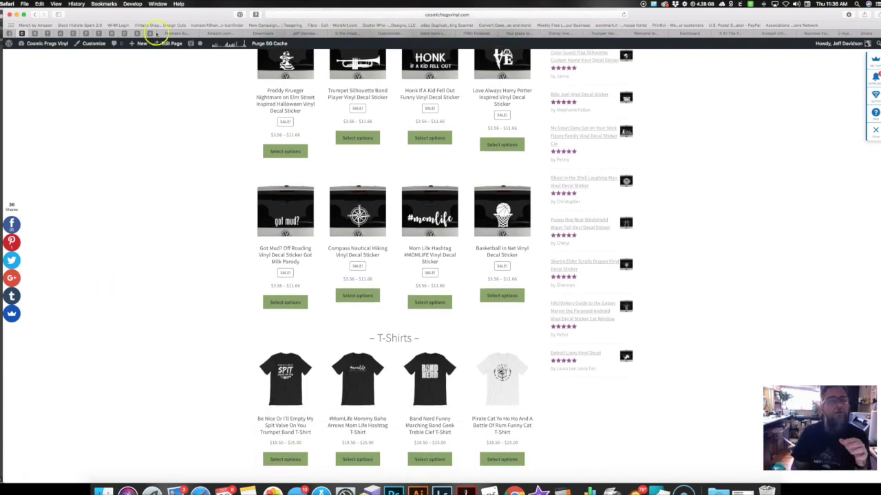
pyautogui.click(125, 33)
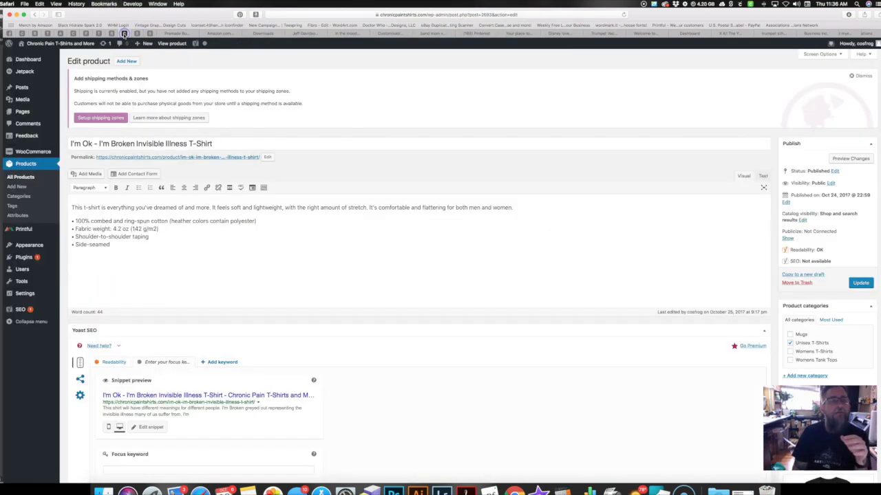
pyautogui.scroll(-8, 140, 240)
pyautogui.scroll(-6, 135, 242)
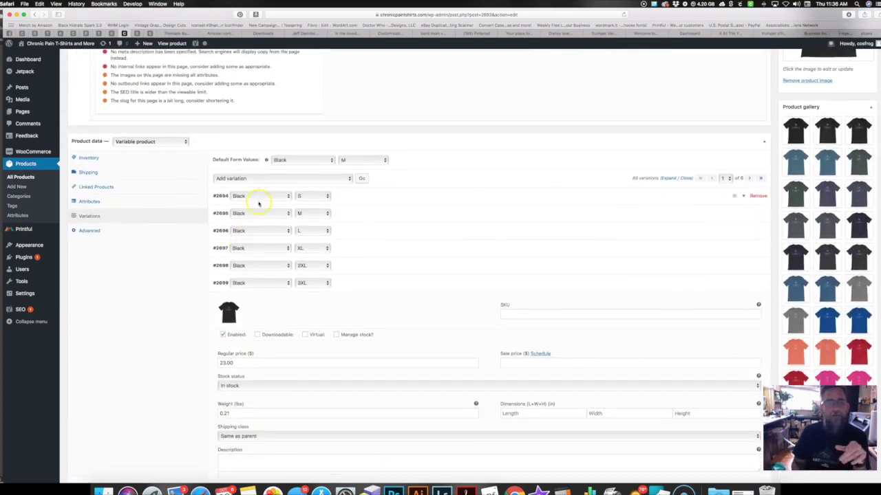
pyautogui.scroll(-2, 271, 283)
pyautogui.scroll(-1, 273, 285)
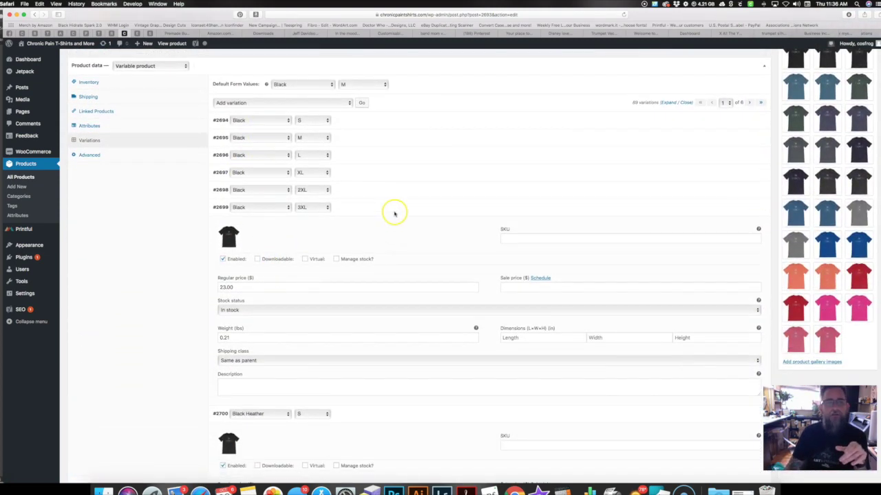
# Collapse the Black 3XL and Black Heather S variations, and expand Black Heather XL to check its weight and shipping class
pyautogui.click(402, 207)
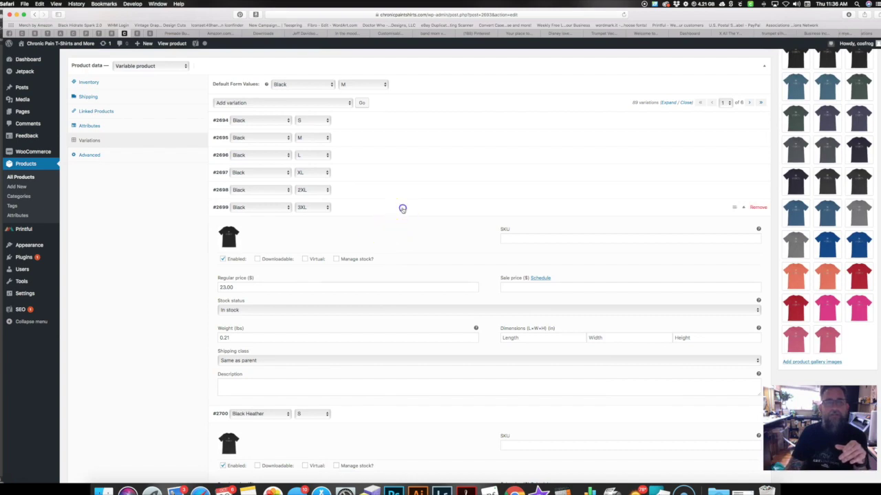
pyautogui.click(394, 229)
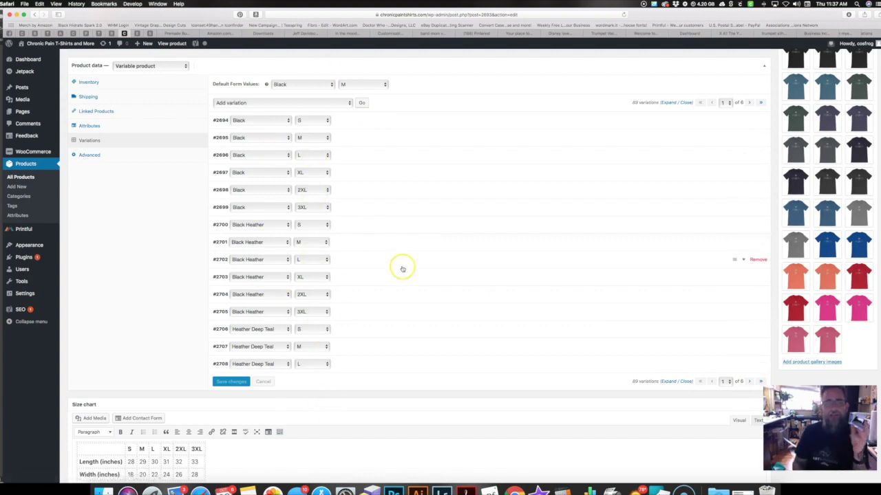
pyautogui.click(365, 279)
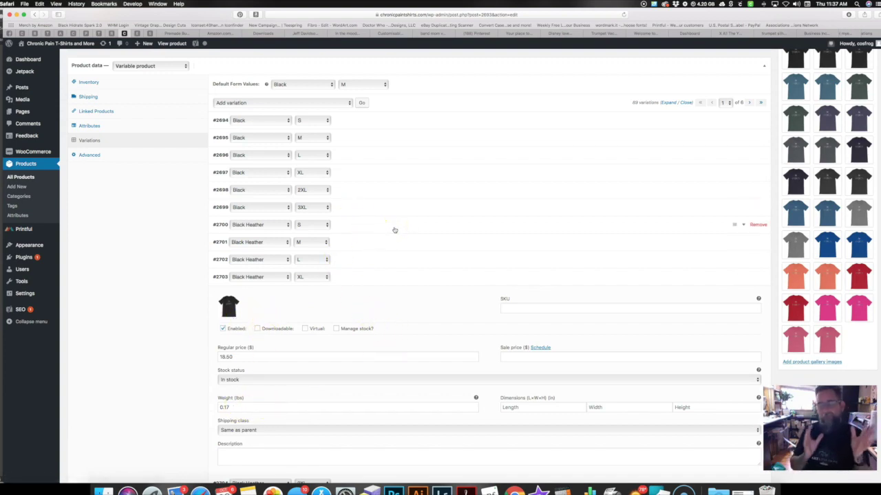
pyautogui.scroll(5, 394, 230)
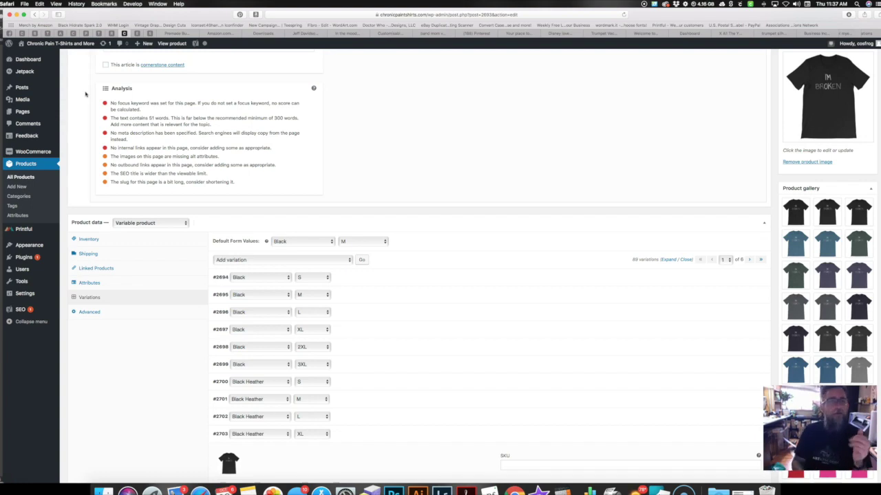
# On the Cosmic Frogs Vinyl storefront, open the Be Nice Or I'll Empty My Spit Valve On You trumpet T-shirt and examine its size guide placement
pyautogui.click(17, 33)
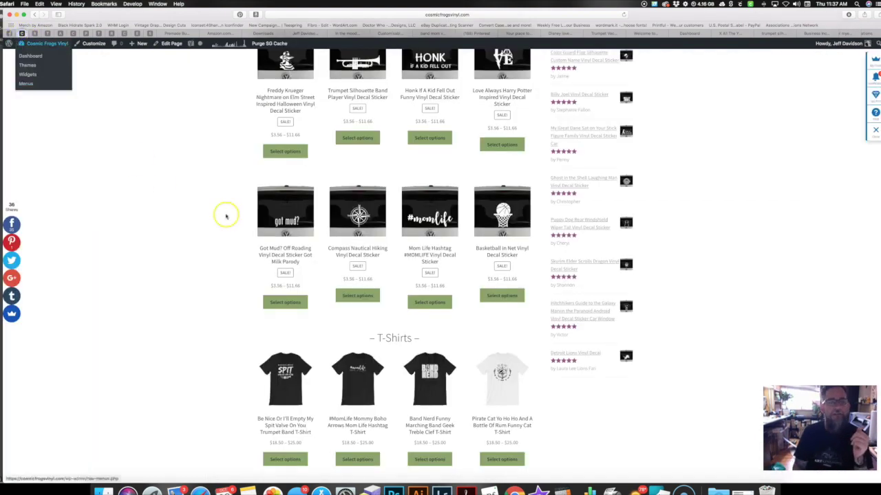
pyautogui.click(288, 380)
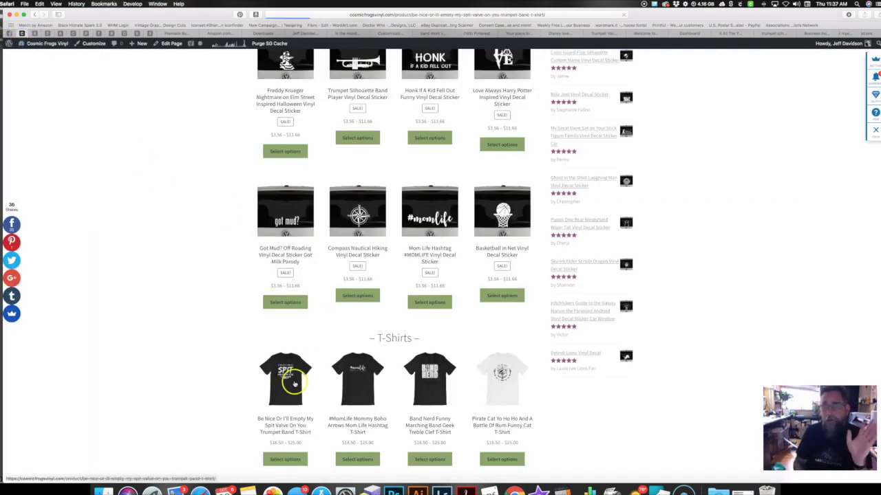
pyautogui.scroll(-3, 324, 401)
pyautogui.scroll(-1, 323, 408)
pyautogui.scroll(-4, 323, 408)
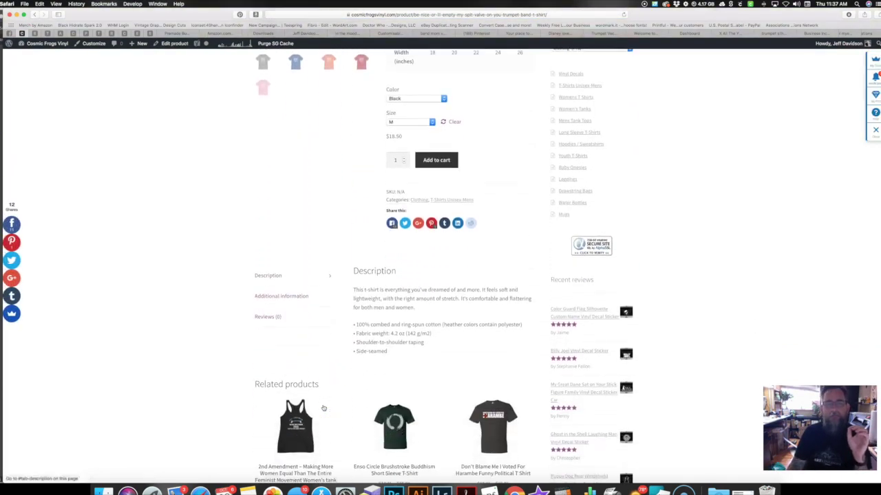
pyautogui.scroll(5, 324, 408)
pyautogui.scroll(-3, 323, 408)
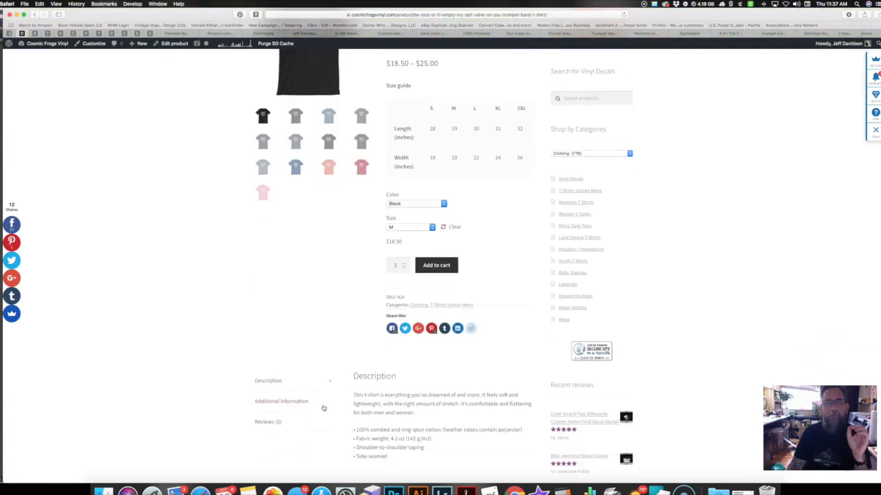
pyautogui.scroll(2, 323, 408)
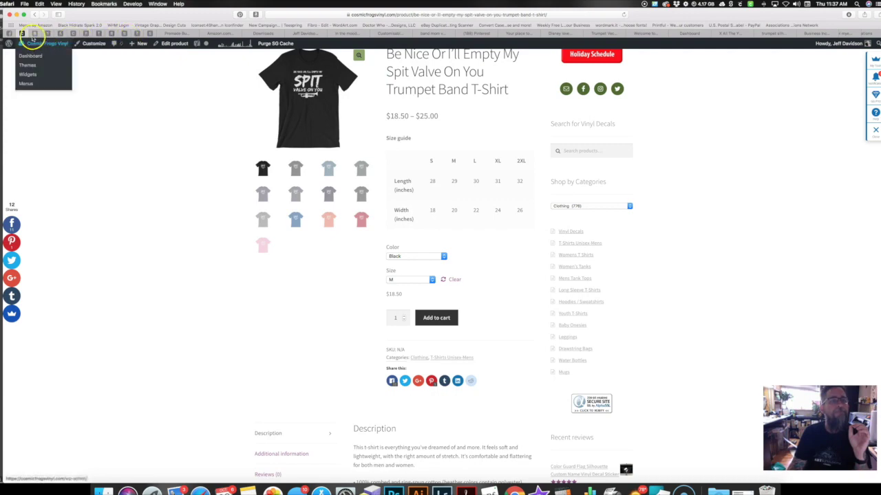
# Return to the home page, open the #MomLife Mommy Boho Arrows T-shirt, and review its description, additional information and reviews sections
pyautogui.click(34, 13)
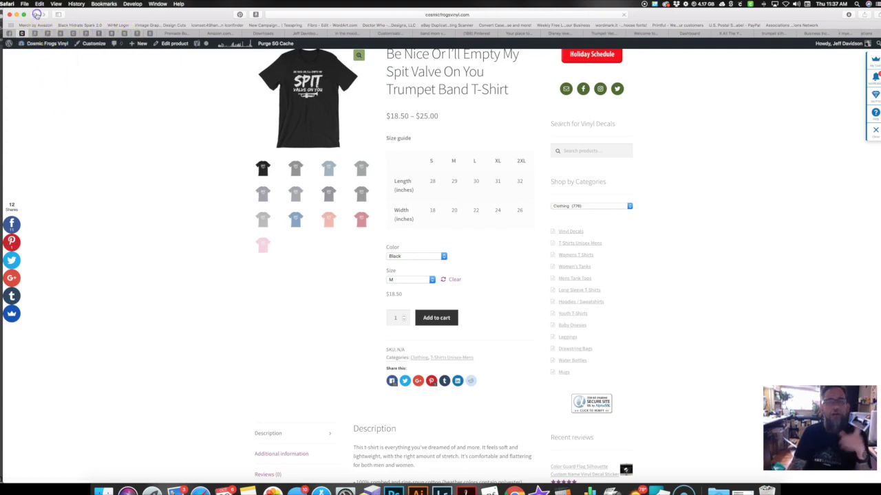
pyautogui.click(370, 383)
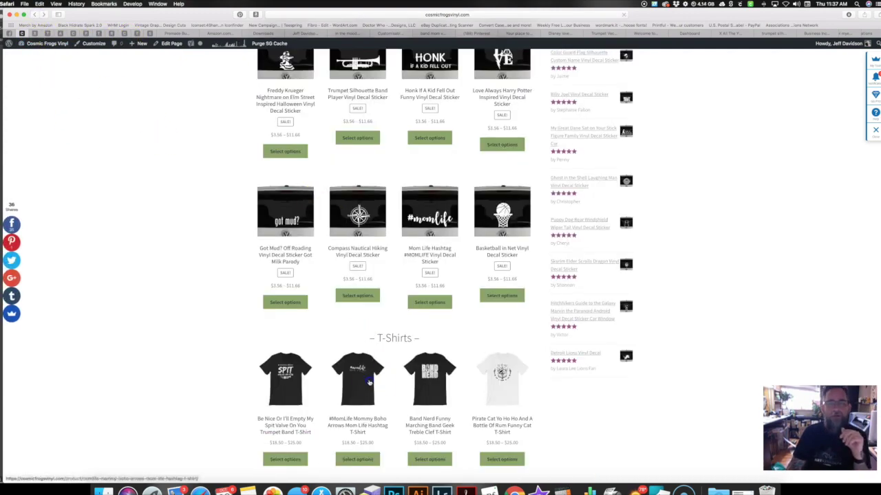
pyautogui.scroll(-10, 370, 383)
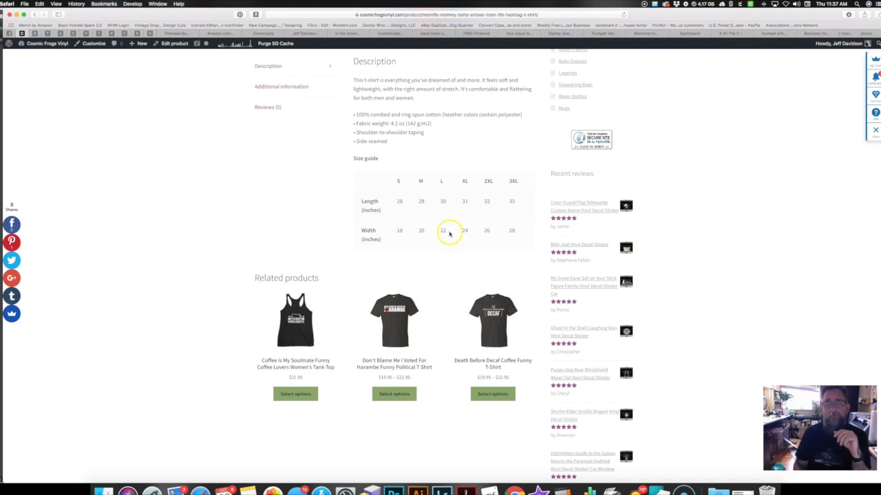
pyautogui.scroll(5, 438, 223)
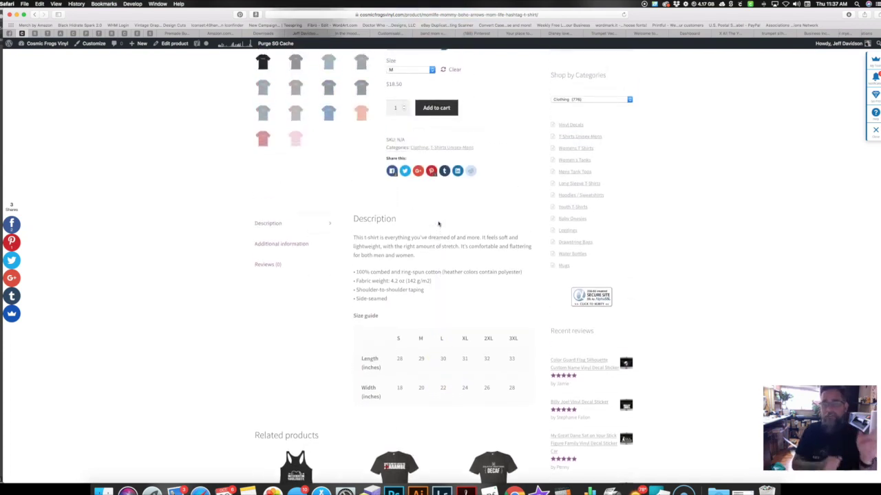
pyautogui.click(274, 244)
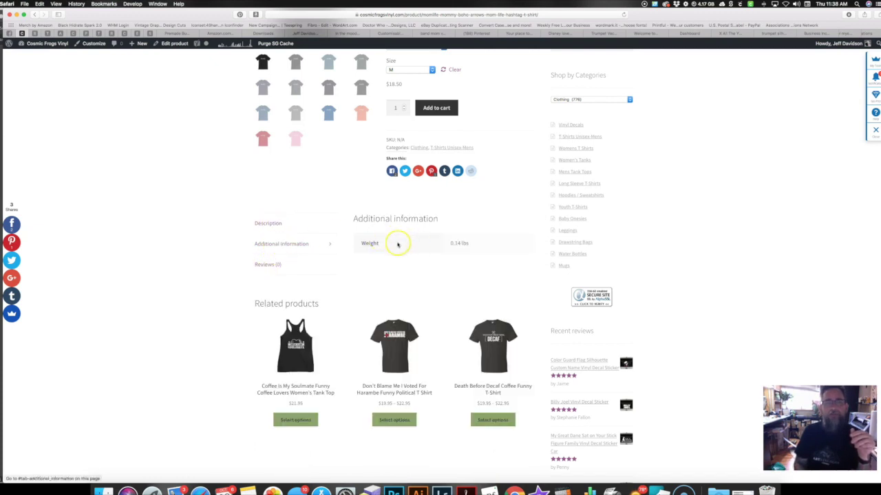
pyautogui.click(267, 264)
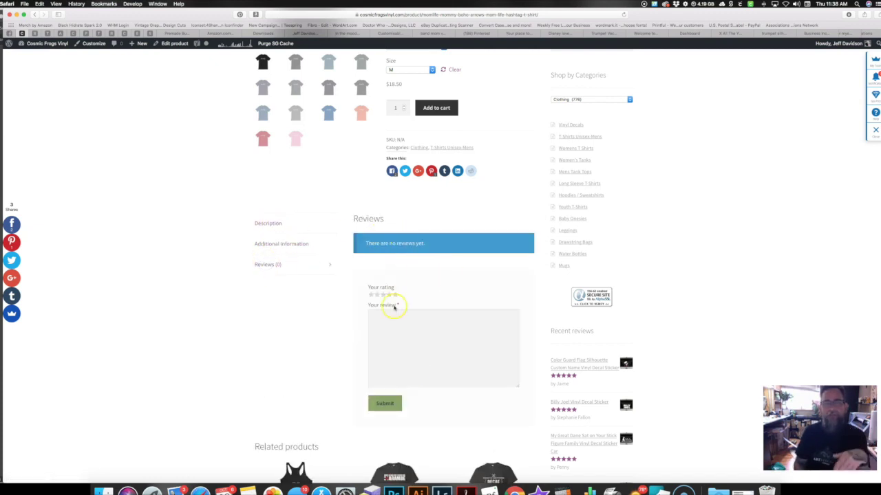
pyautogui.click(267, 223)
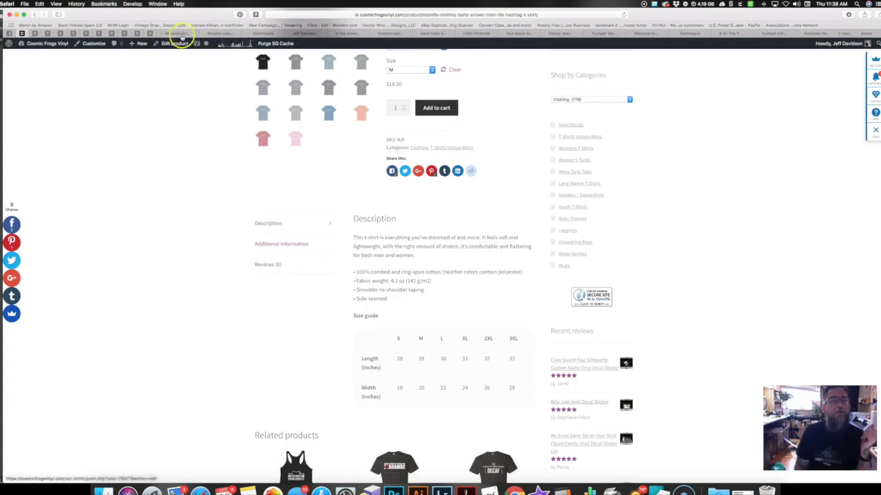
# View the I'm Ok - I'm Broken T-shirt's storefront page on the Chronic Pain T-Shirts site and examine its Size Chart section
pyautogui.click(125, 34)
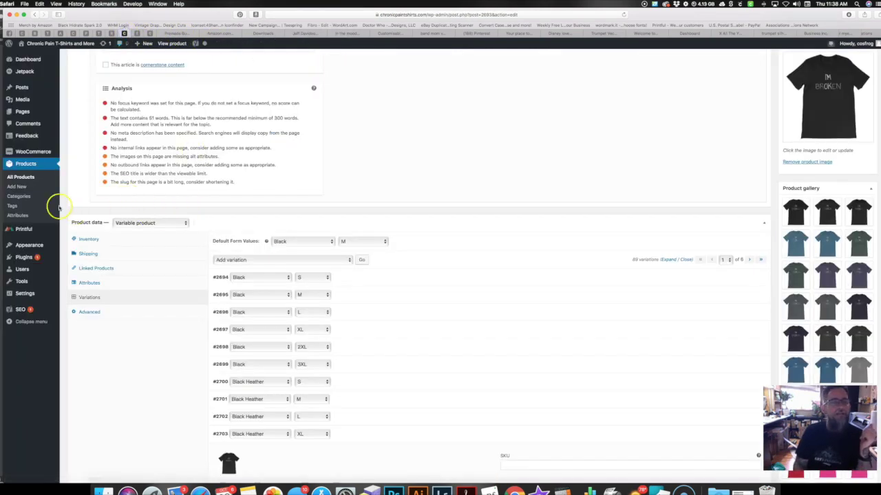
pyautogui.scroll(10, 77, 151)
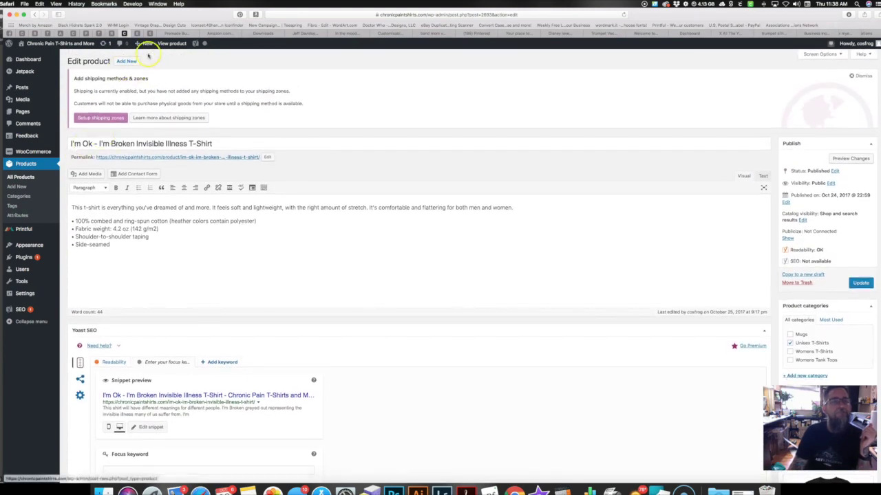
pyautogui.click(171, 43)
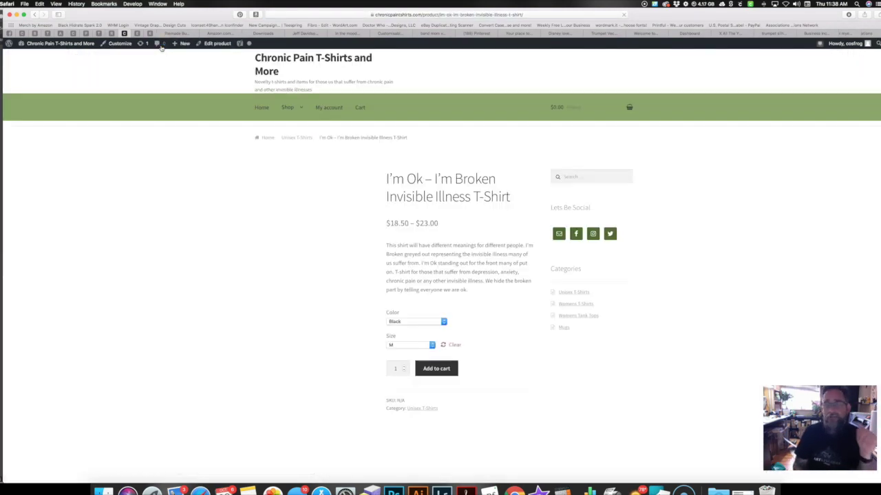
pyautogui.scroll(-3, 161, 46)
pyautogui.scroll(-3, 161, 47)
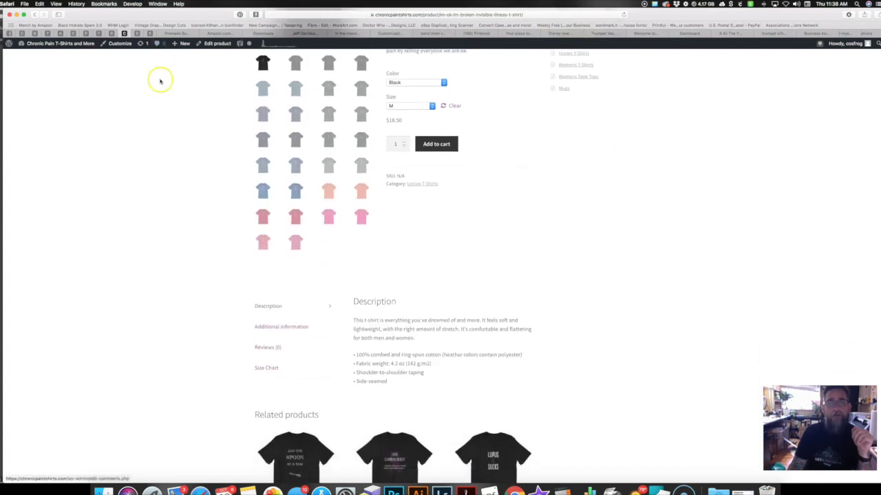
pyautogui.scroll(-1, 275, 359)
pyautogui.click(268, 342)
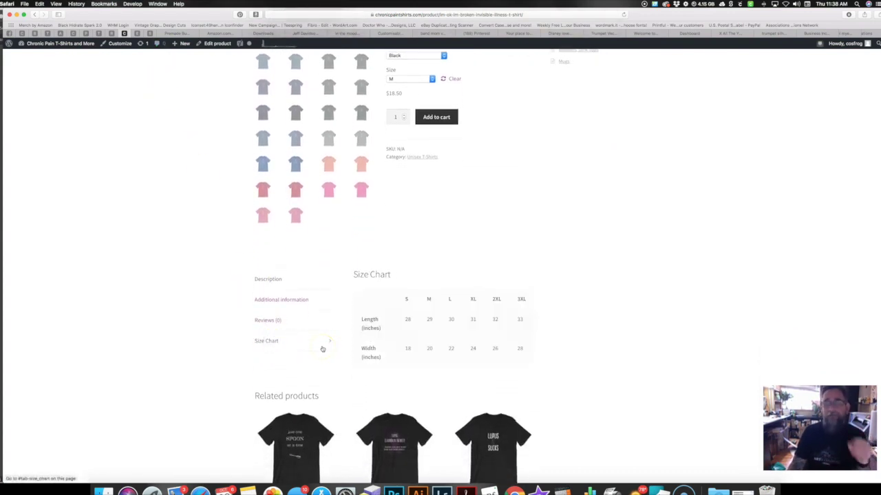
pyautogui.scroll(3, 326, 350)
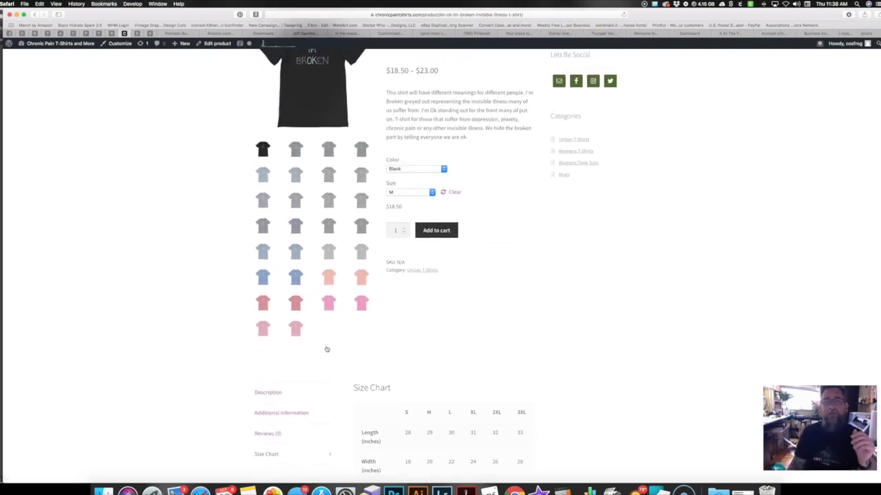
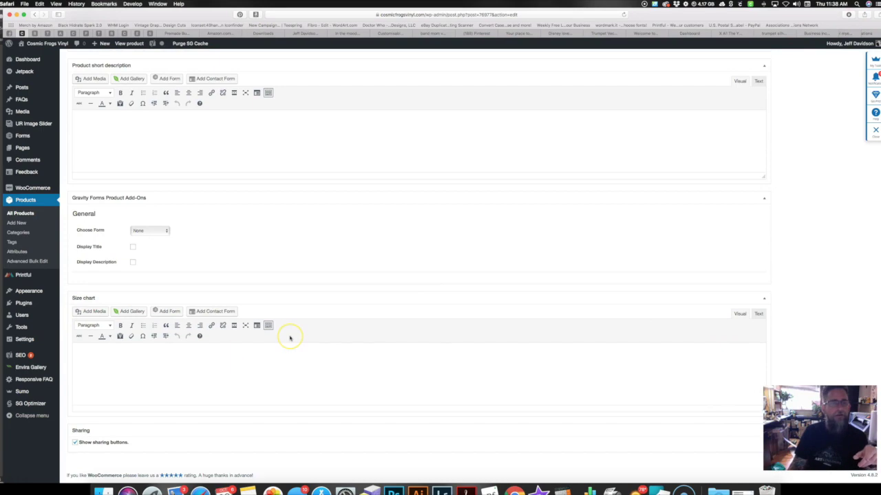
# Move the Size guide heading and table from the #MomLife T-shirt's main description to its product short description
pyautogui.scroll(10, 290, 338)
pyautogui.scroll(10, 290, 338)
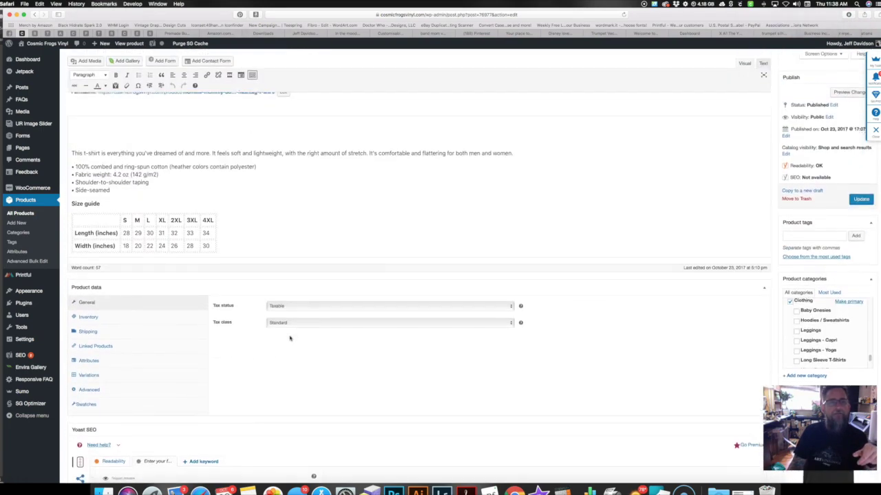
pyautogui.click(71, 204)
pyautogui.moveTo(71, 203); pyautogui.dragTo(232, 251)
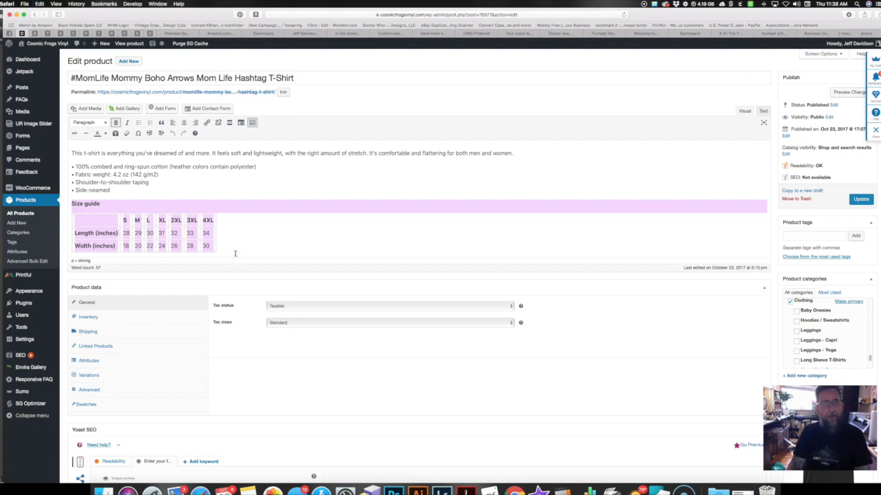
pyautogui.press('super+x')
pyautogui.scroll(-15, 235, 256)
pyautogui.scroll(-2, 230, 330)
pyautogui.click(227, 415)
pyautogui.press('super+v')
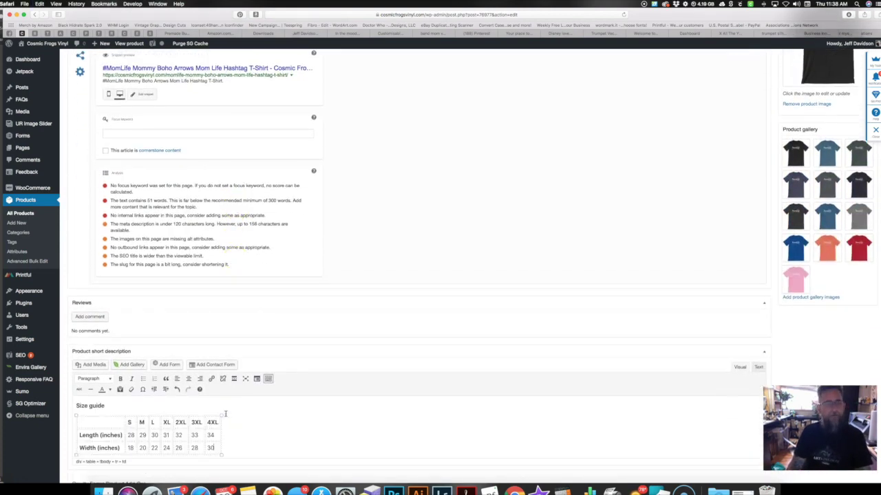
# Update the #MomLife T-shirt product and check the size guide and description on its storefront page
pyautogui.scroll(10, 227, 408)
pyautogui.click(341, 378)
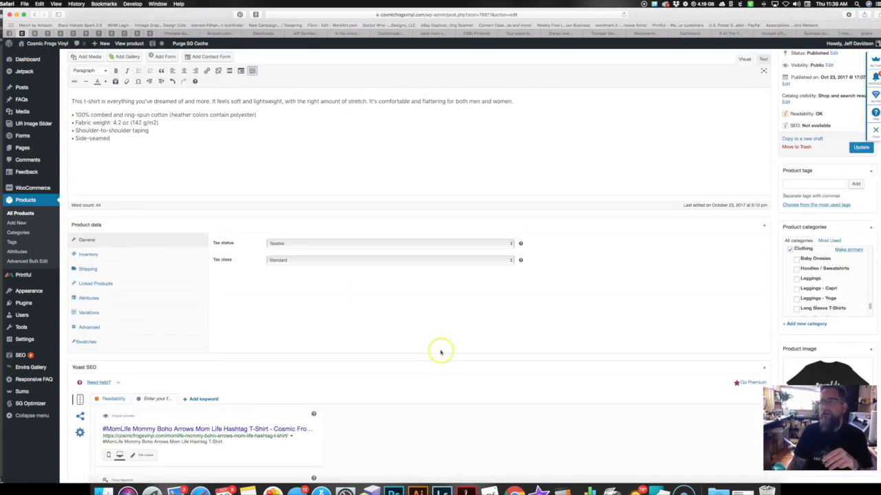
pyautogui.click(861, 148)
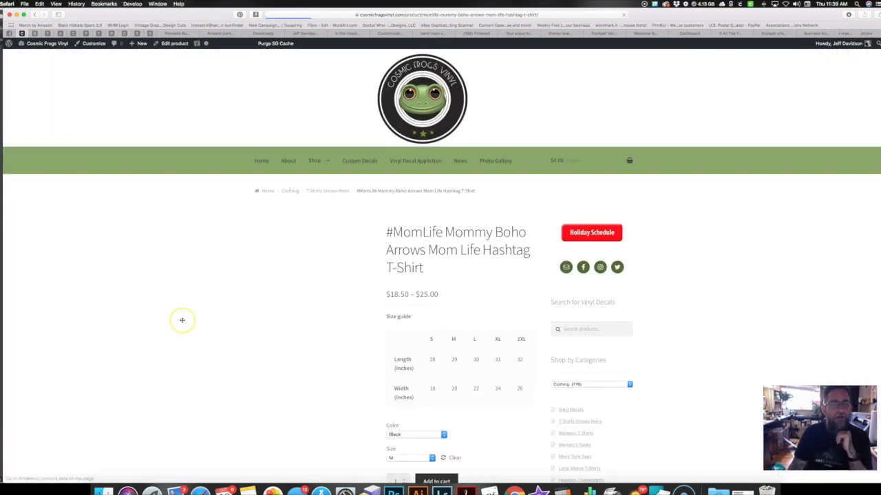
pyautogui.scroll(-5, 321, 291)
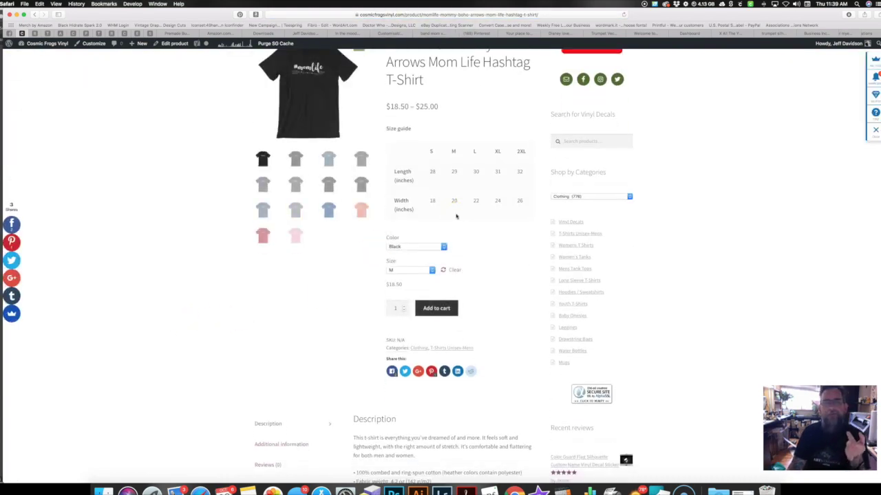
pyautogui.scroll(-7, 457, 216)
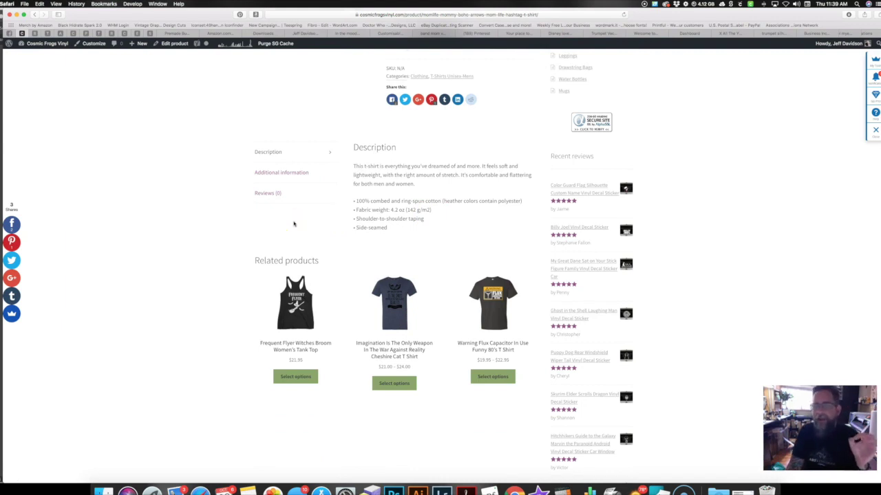
# Compare the size guide on the #MomLife T-shirt page with the Size Chart layout on the I'm Ok – I'm Broken T-shirt page
pyautogui.scroll(4, 293, 224)
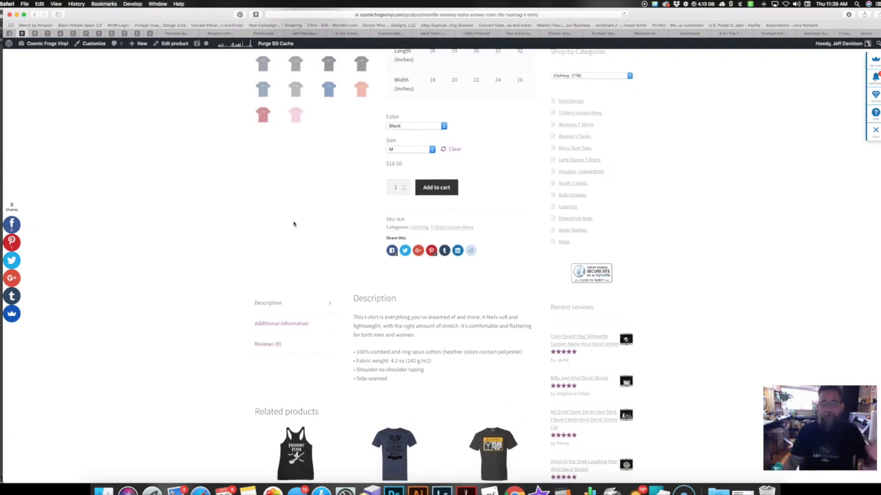
pyautogui.scroll(5, 293, 224)
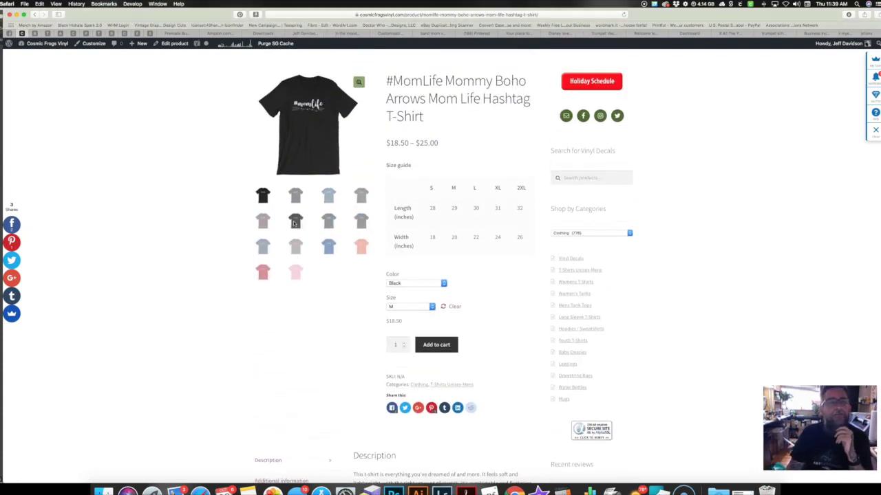
pyautogui.click(124, 33)
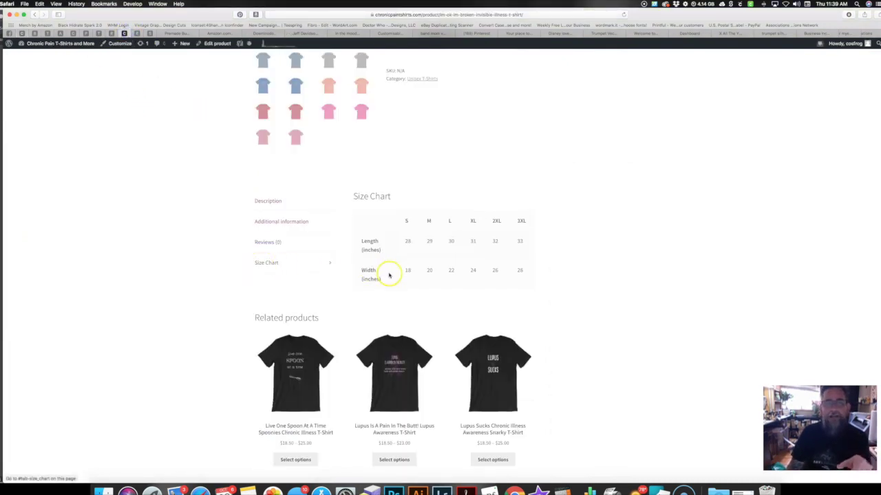
pyautogui.scroll(4, 489, 283)
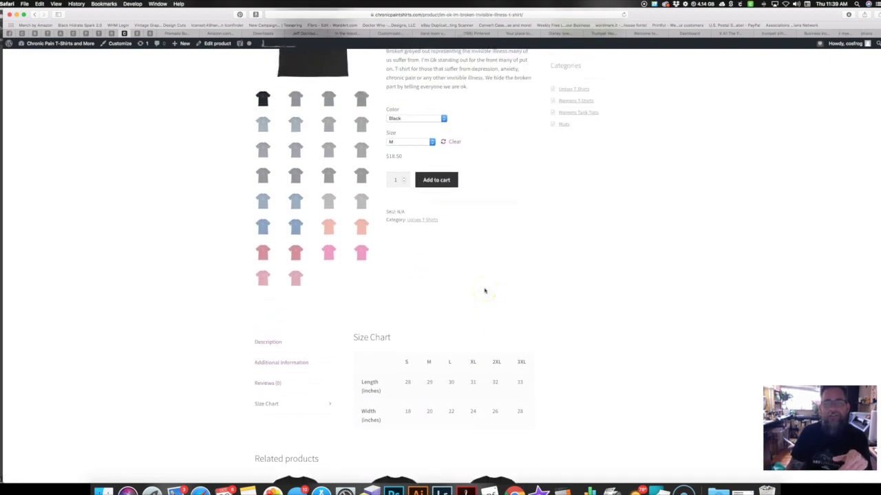
pyautogui.scroll(5, 485, 291)
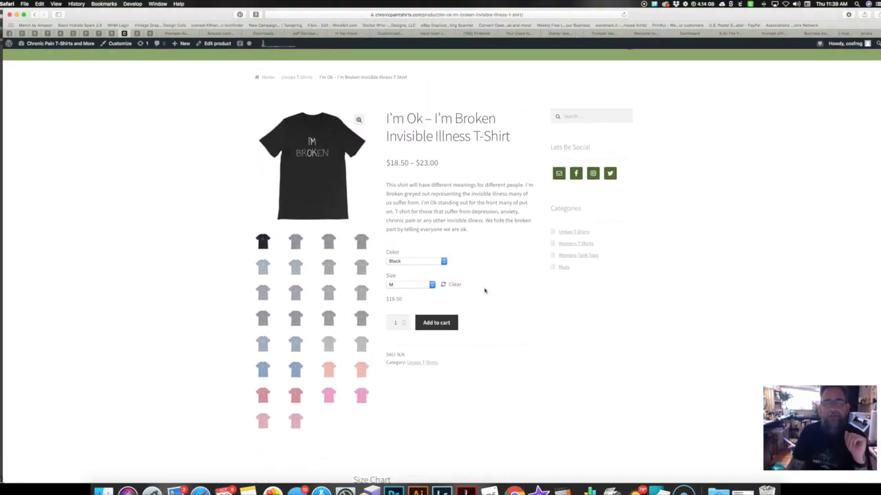
pyautogui.scroll(1, 484, 290)
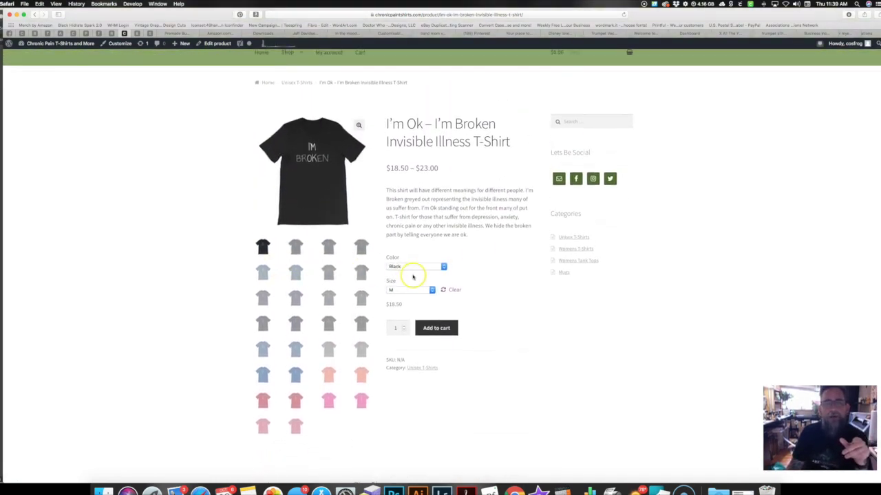
# Preview the I'm Ok – I'm Broken T-shirt in Heather Orange and in Berry using its color option
pyautogui.click(408, 269)
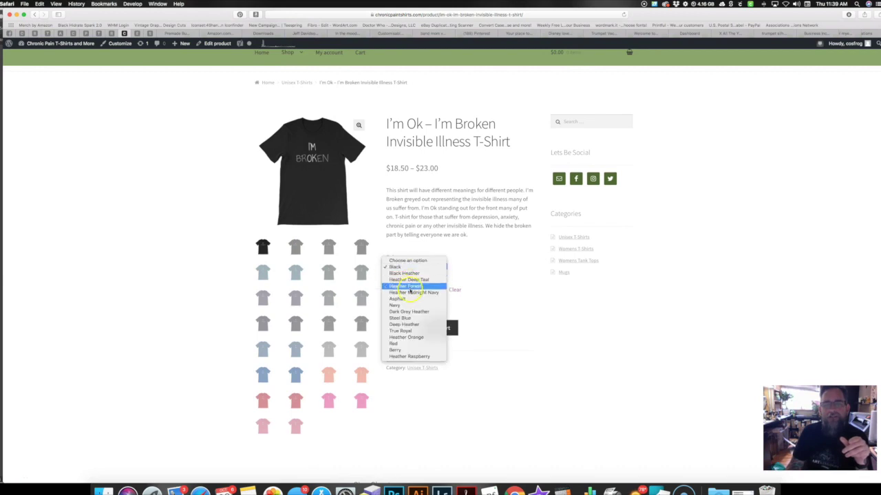
pyautogui.click(410, 337)
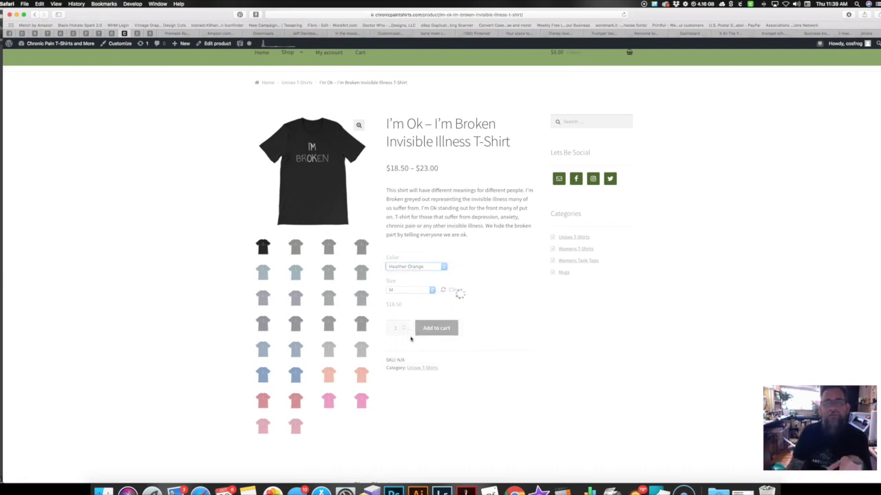
pyautogui.click(299, 215)
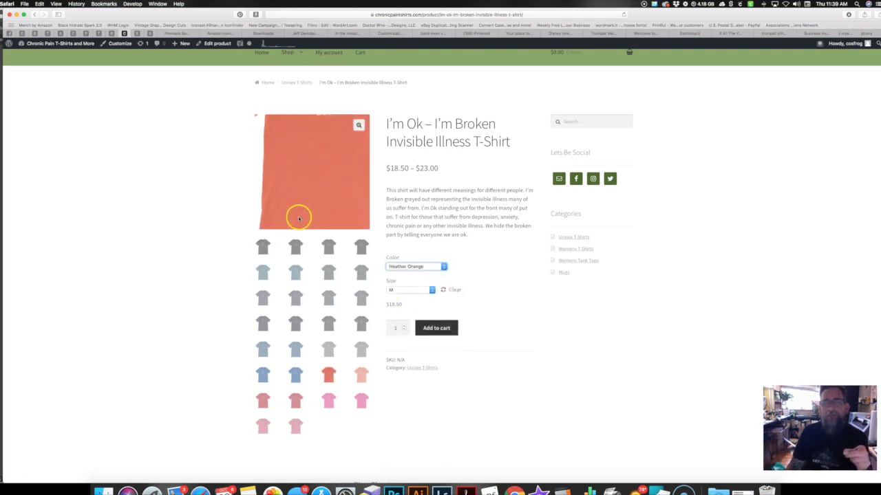
pyautogui.click(434, 274)
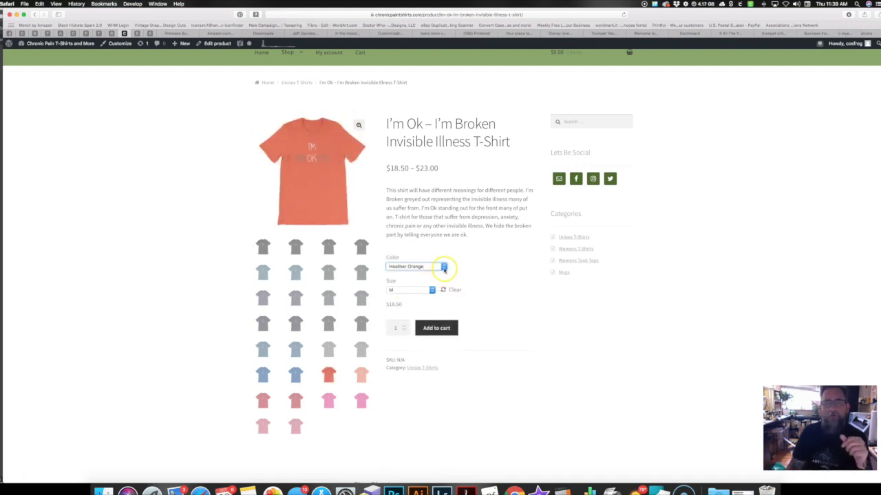
pyautogui.click(444, 267)
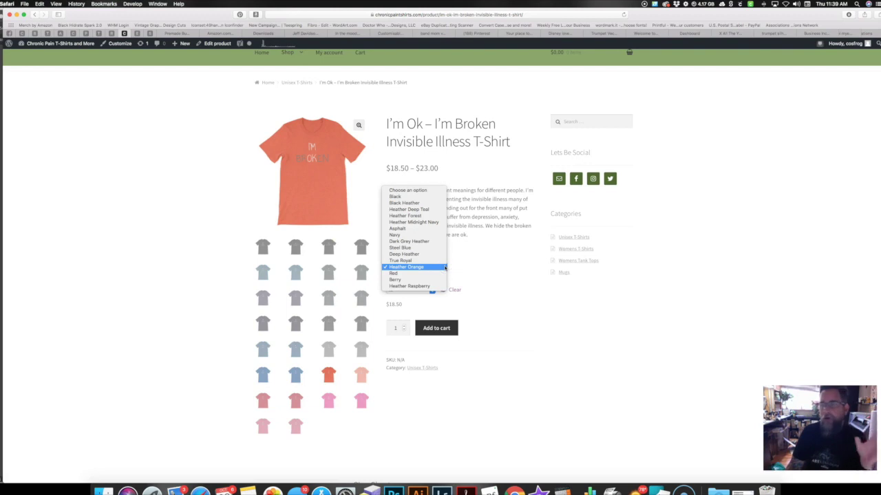
pyautogui.click(411, 279)
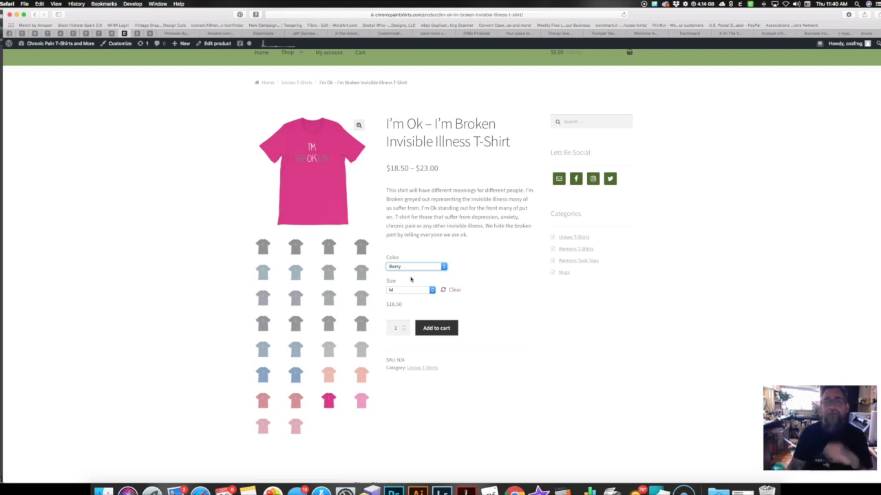
pyautogui.scroll(2, 410, 279)
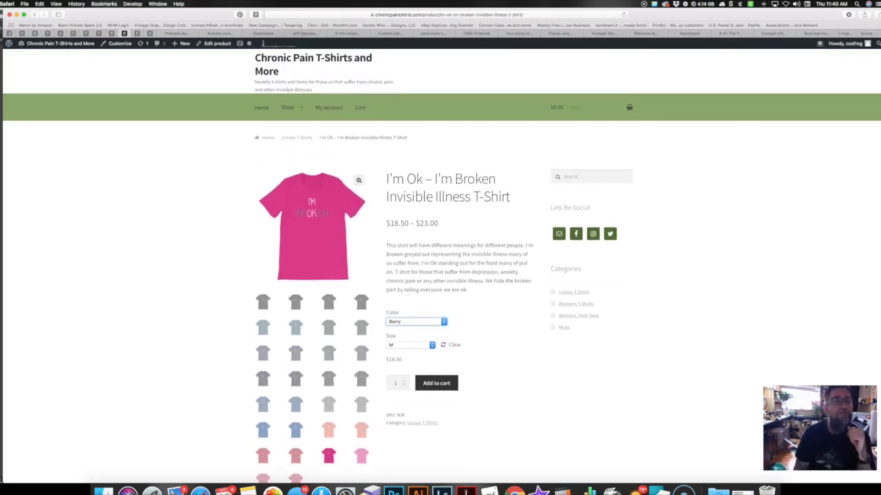
# Return to the Cosmic Frogs Vinyl site, go to its admin dashboard, and view the Printful product orders
pyautogui.click(22, 33)
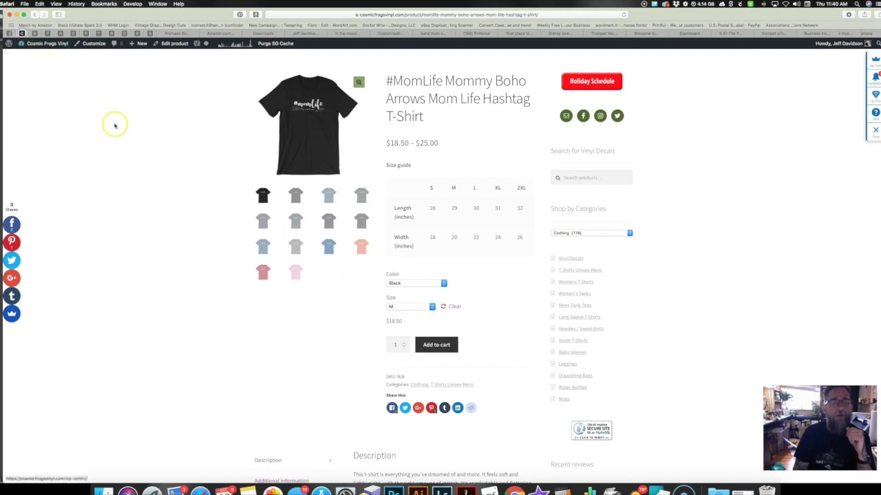
pyautogui.scroll(-5, 155, 170)
pyautogui.scroll(3, 155, 170)
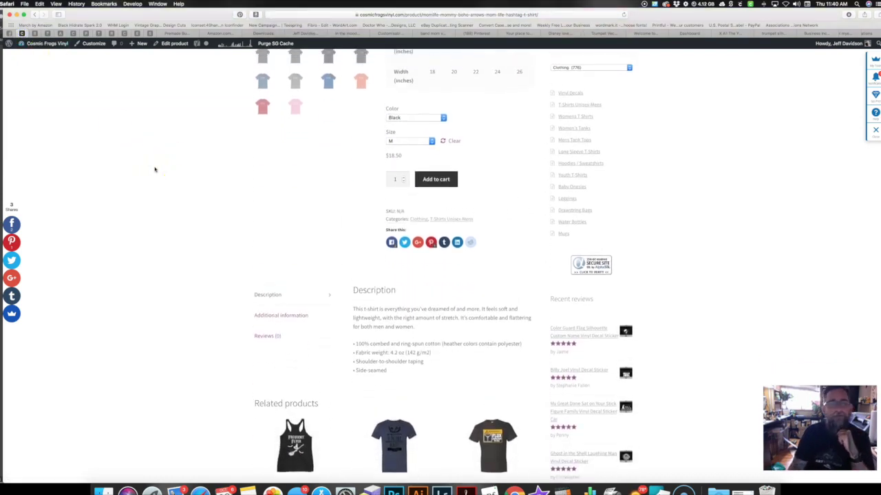
pyautogui.click(41, 45)
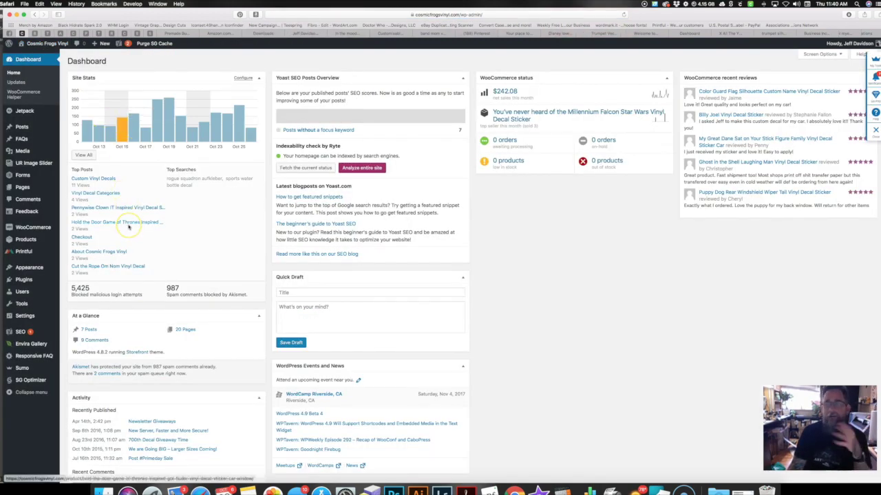
pyautogui.scroll(-3, 128, 227)
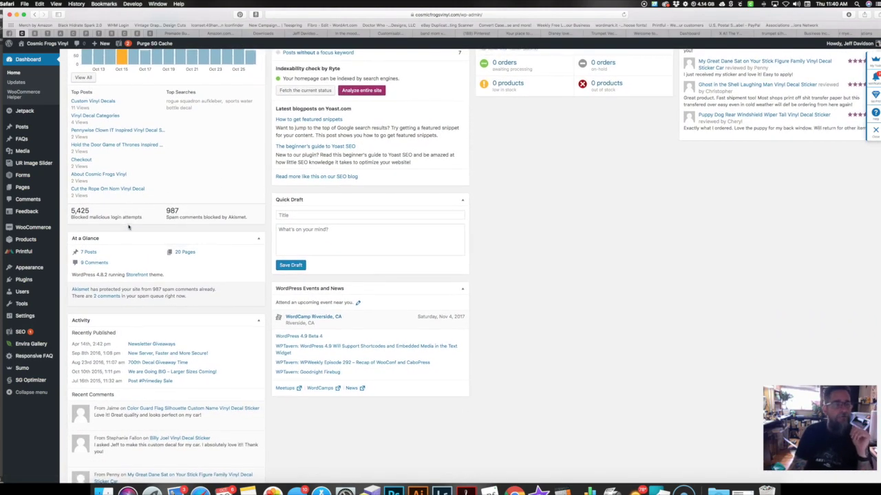
pyautogui.click(24, 252)
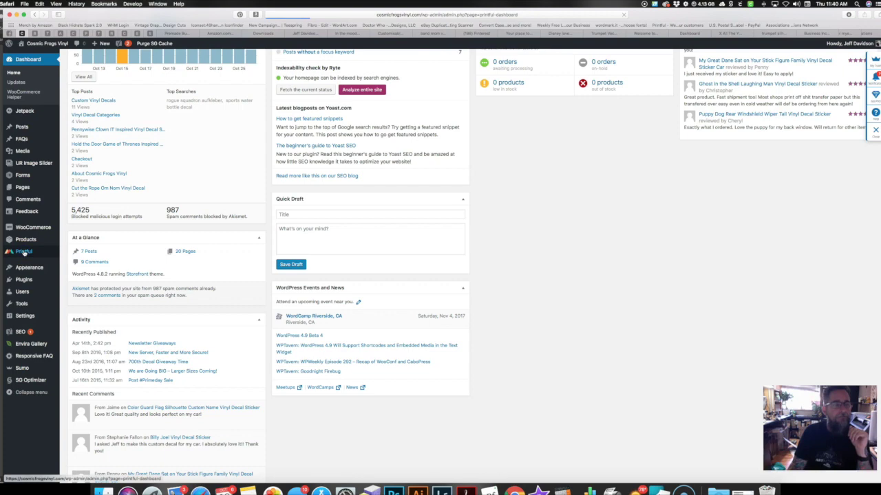
pyautogui.scroll(-2, 263, 262)
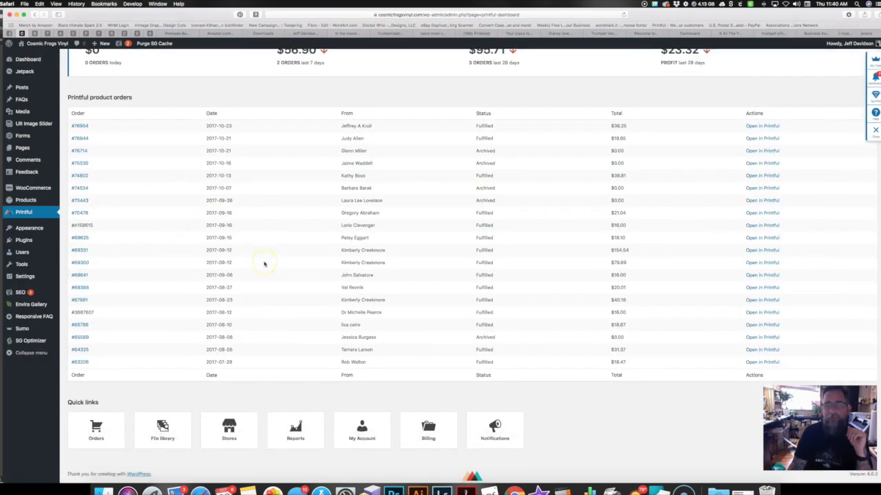
# Open the WooCommerce orders list and look through its orders, including their shipping methods and dates
pyautogui.click(28, 190)
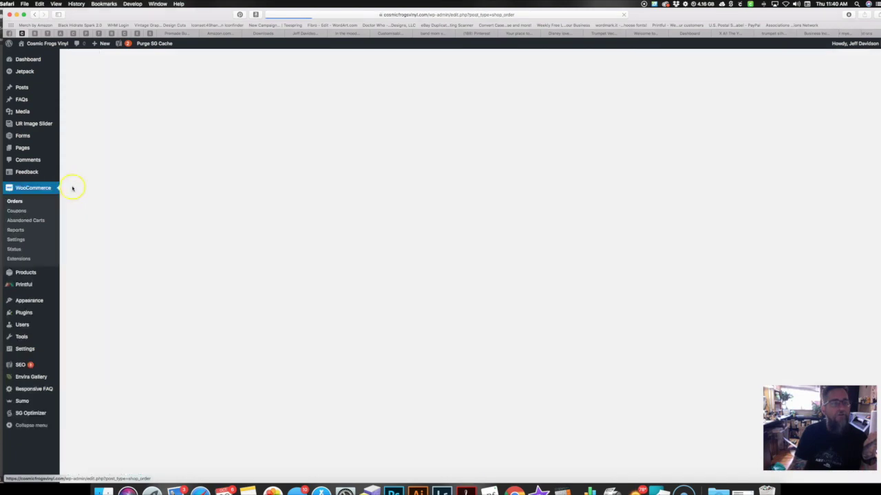
pyautogui.scroll(-3, 131, 312)
pyautogui.scroll(-3, 130, 312)
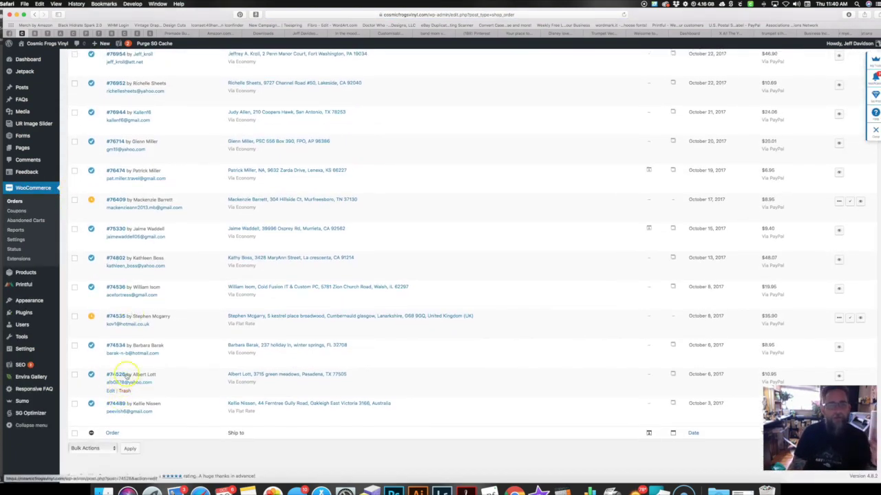
pyautogui.scroll(5, 148, 285)
pyautogui.scroll(4, 152, 283)
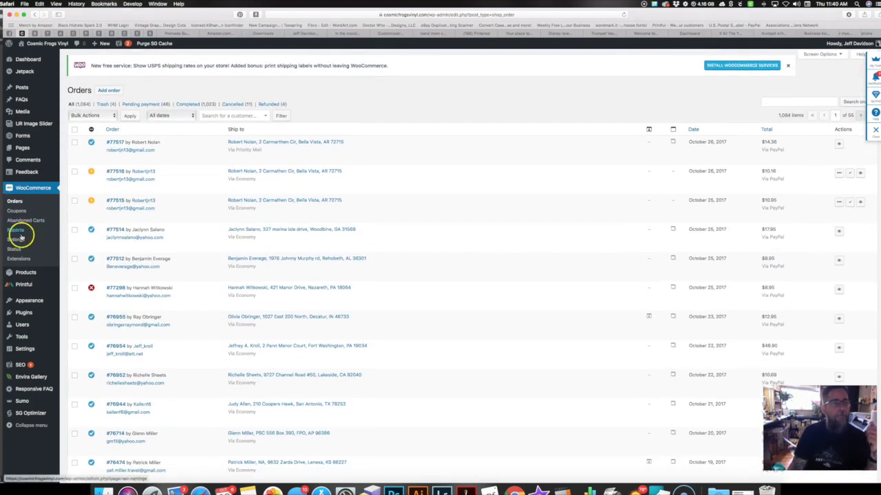
# From the Printful product orders, open the fulfilled order dated 2017-10-13 in Printful and examine its shipments, pricing breakdown and order history
pyautogui.click(27, 286)
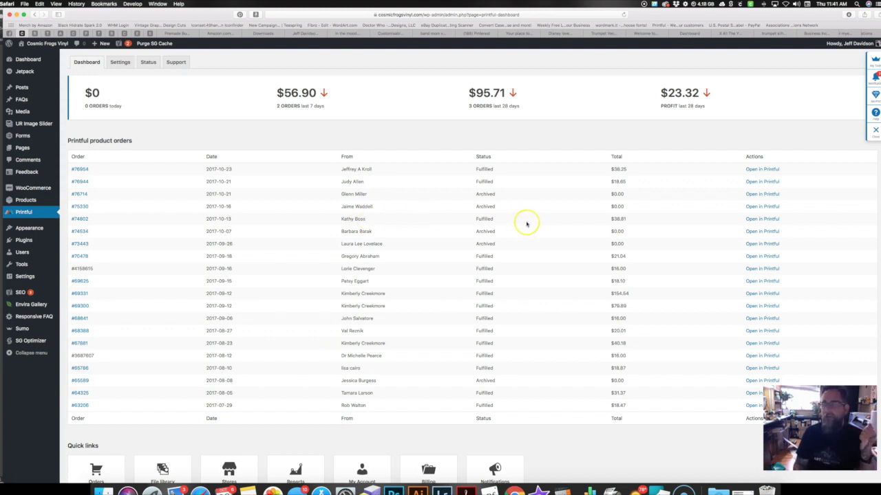
pyautogui.click(759, 219)
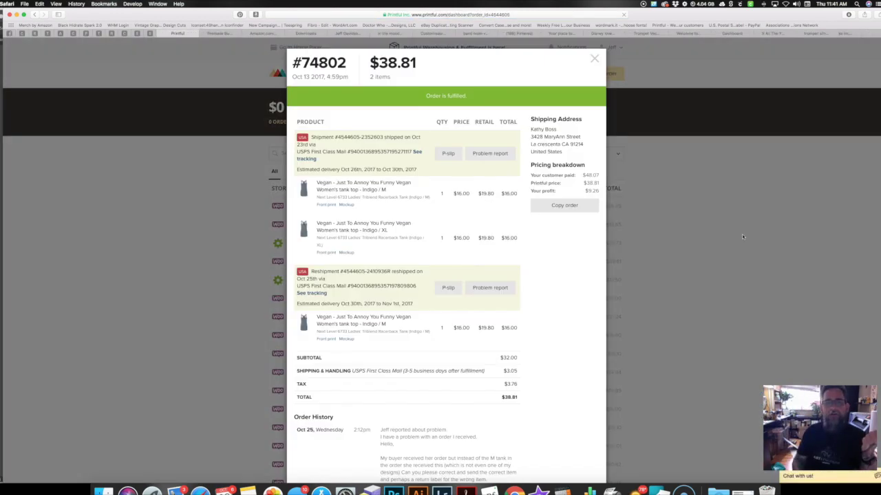
pyautogui.click(443, 182)
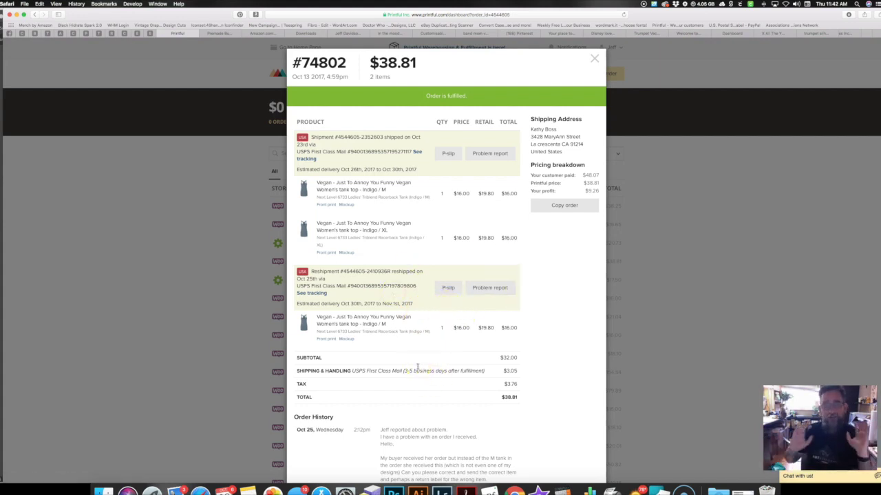
pyautogui.scroll(-3, 417, 367)
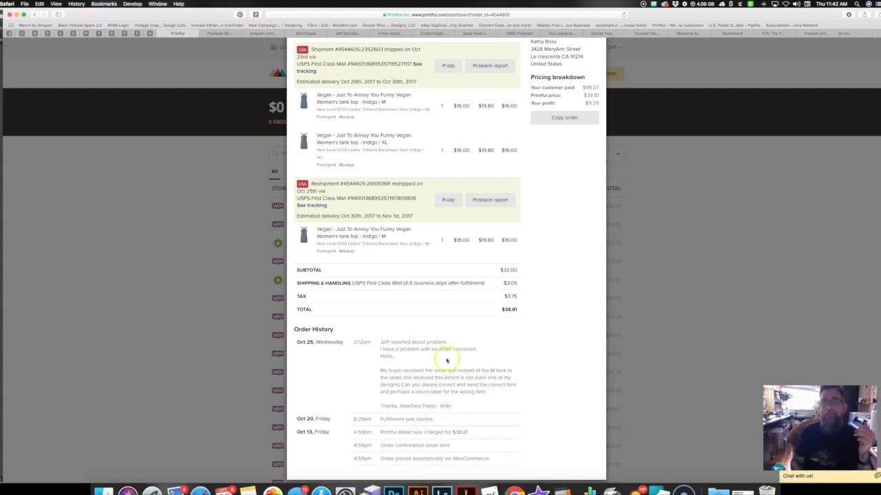
pyautogui.scroll(3, 446, 362)
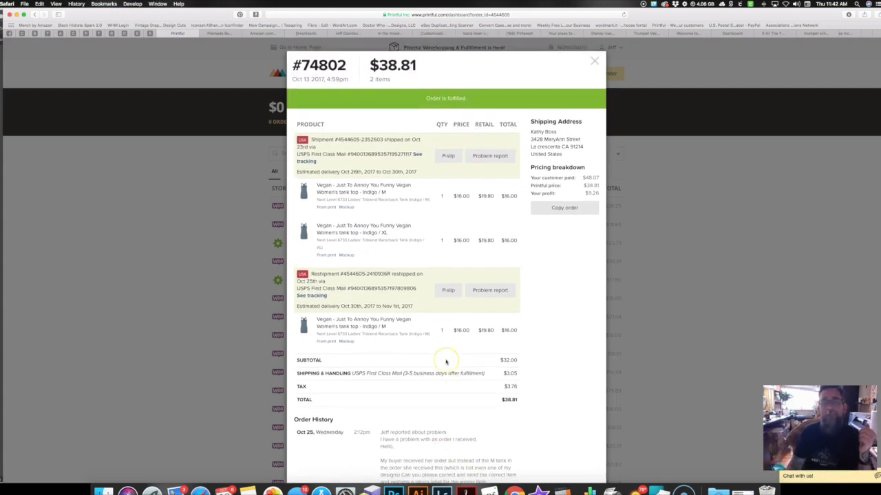
# Close the order details and review Printful's order list and its connected stores
pyautogui.click(595, 59)
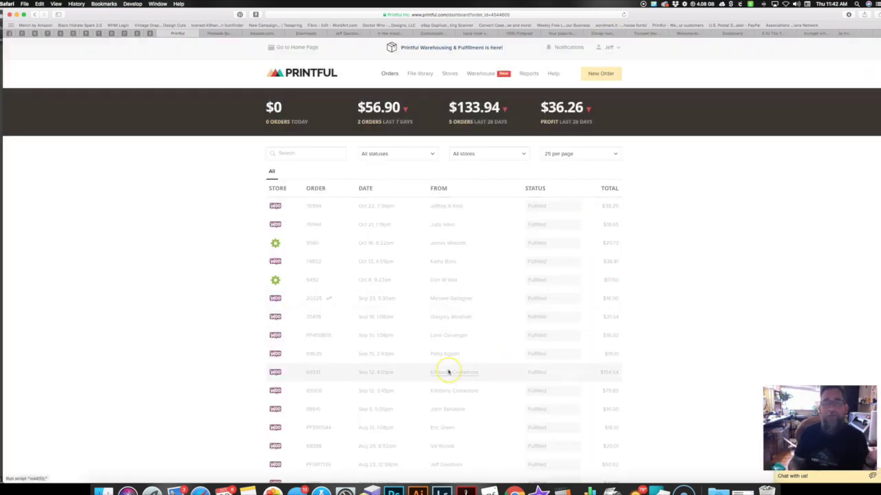
pyautogui.scroll(-2, 448, 372)
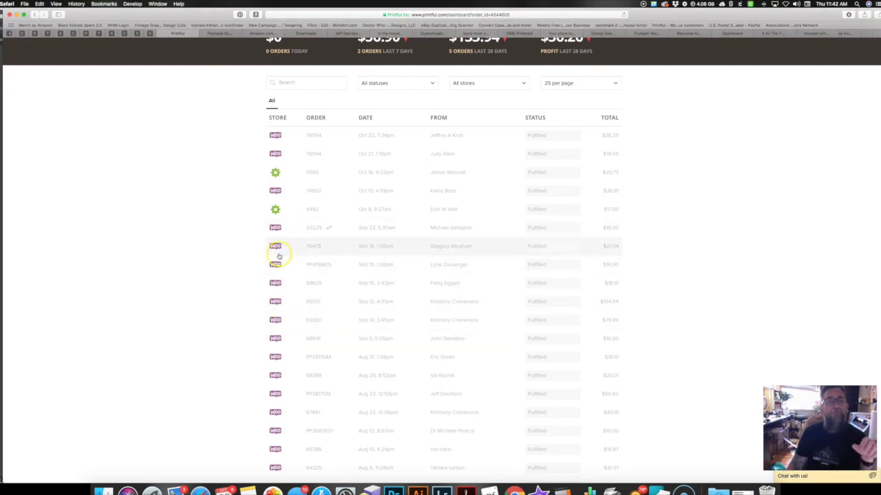
pyautogui.scroll(1, 277, 251)
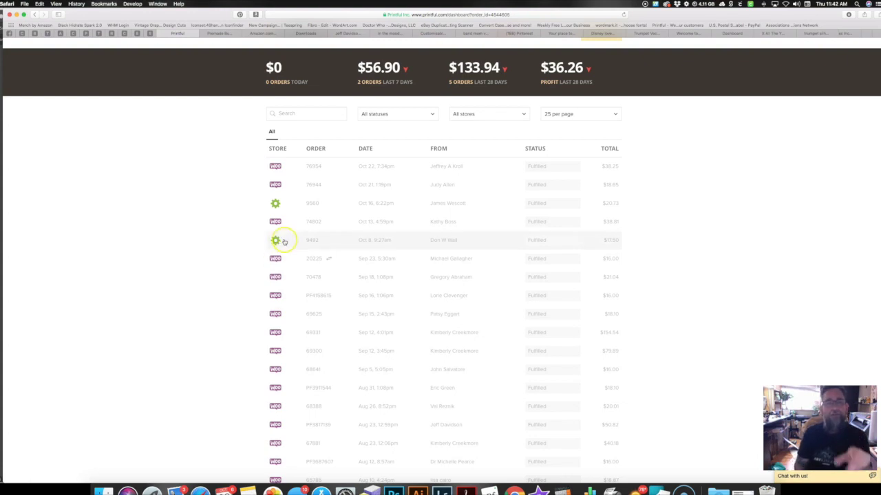
pyautogui.scroll(3, 430, 123)
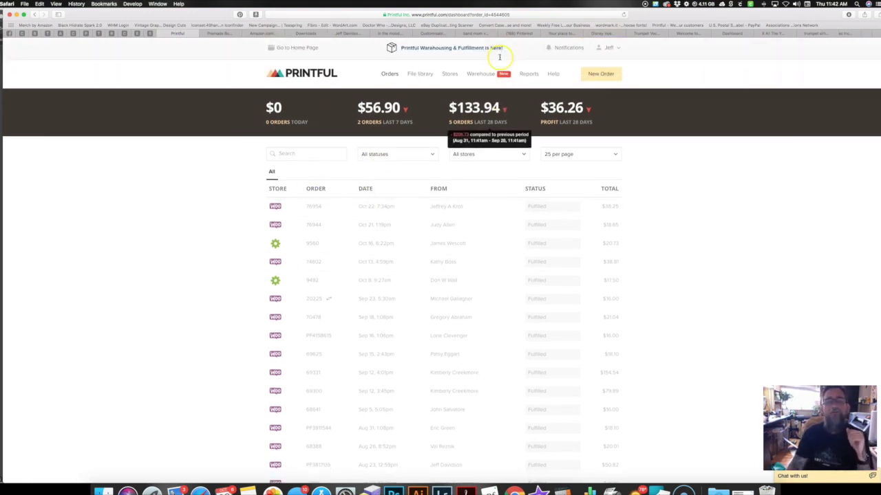
pyautogui.click(451, 73)
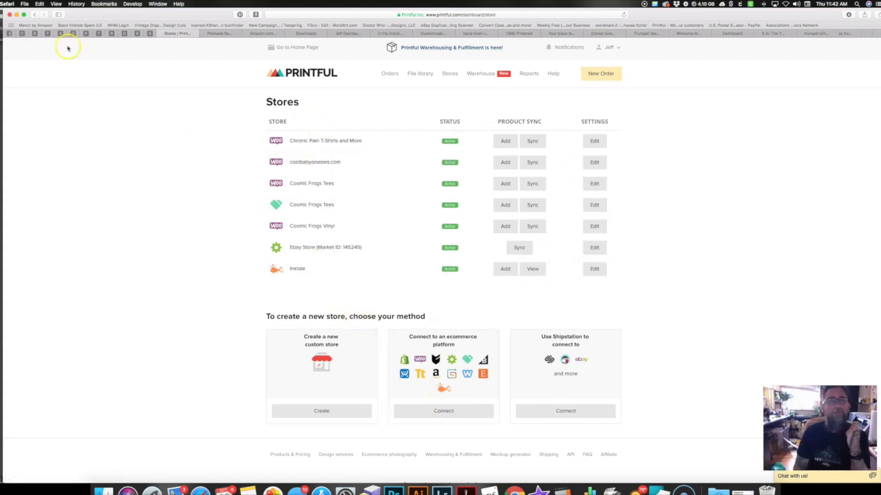
# Return to the Cosmic Frogs Vinyl admin, view its installed plugins, and search for new plugins with the keyword "printful"
pyautogui.click(22, 33)
pyautogui.click(25, 241)
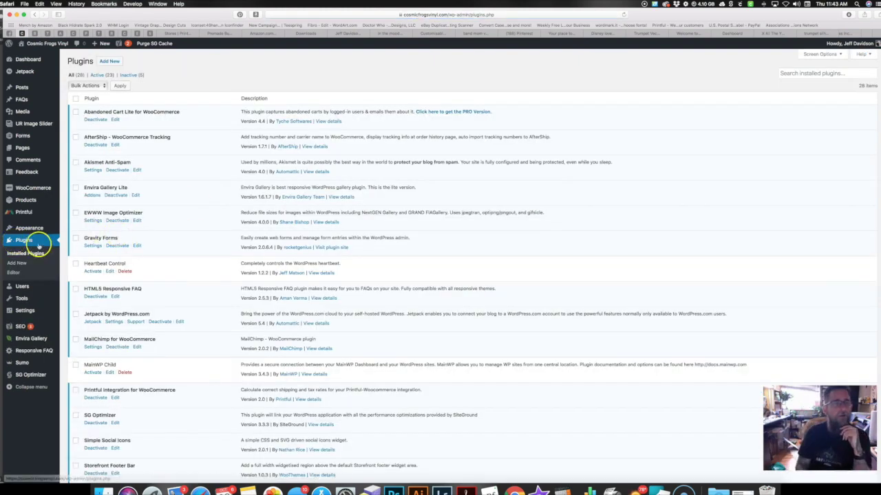
pyautogui.click(111, 63)
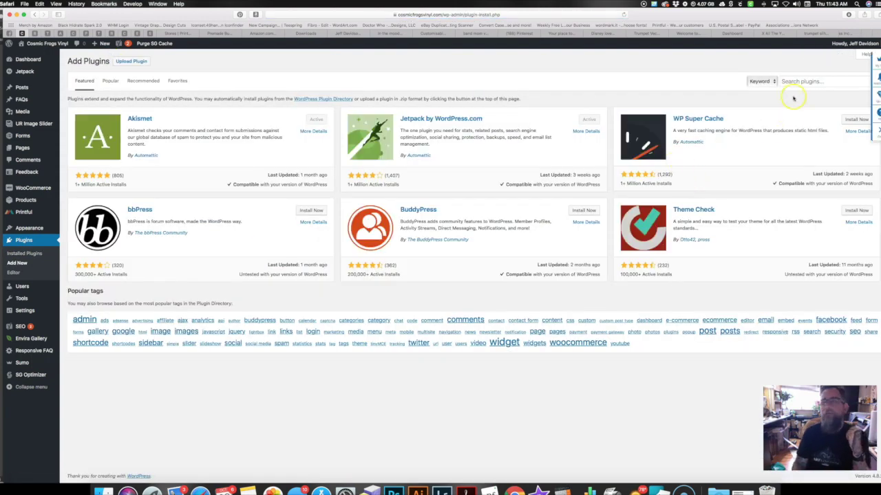
pyautogui.write('pr')
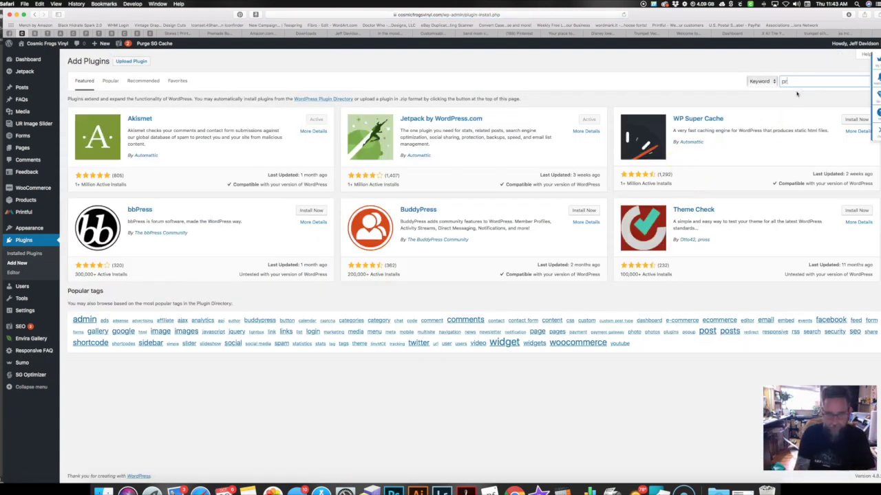
pyautogui.write('intful')
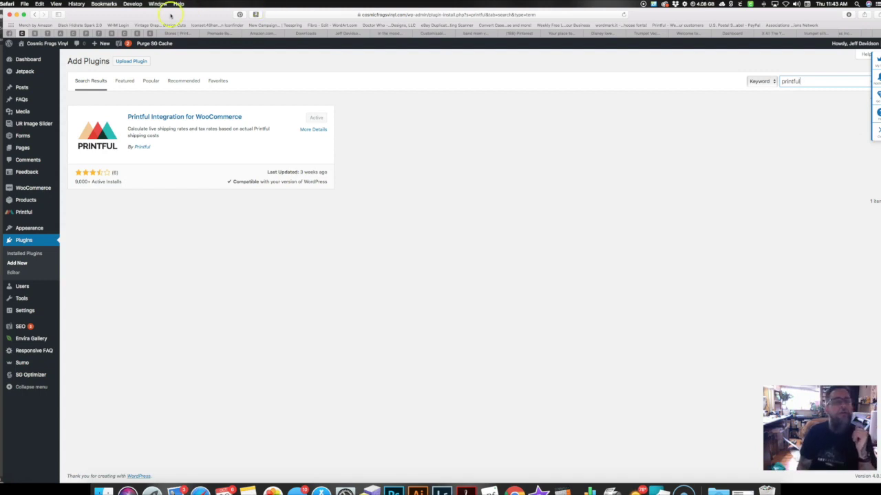
# Switch to Printful's Cosmic Frogs Vinyl product sync page and close the store's file library
pyautogui.click(60, 33)
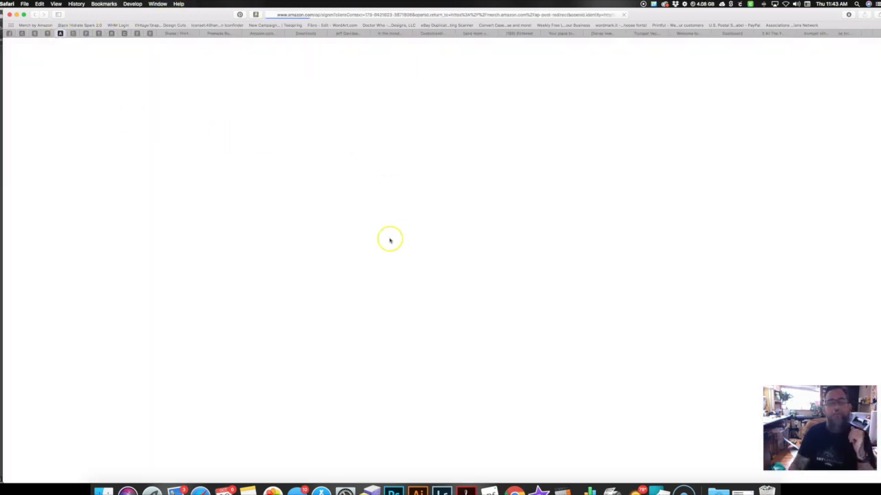
pyautogui.click(85, 33)
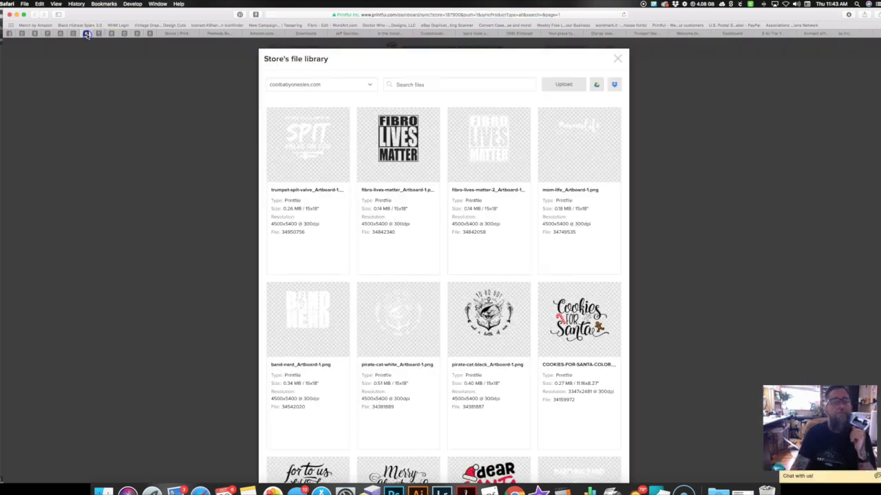
pyautogui.click(618, 60)
pyautogui.click(595, 59)
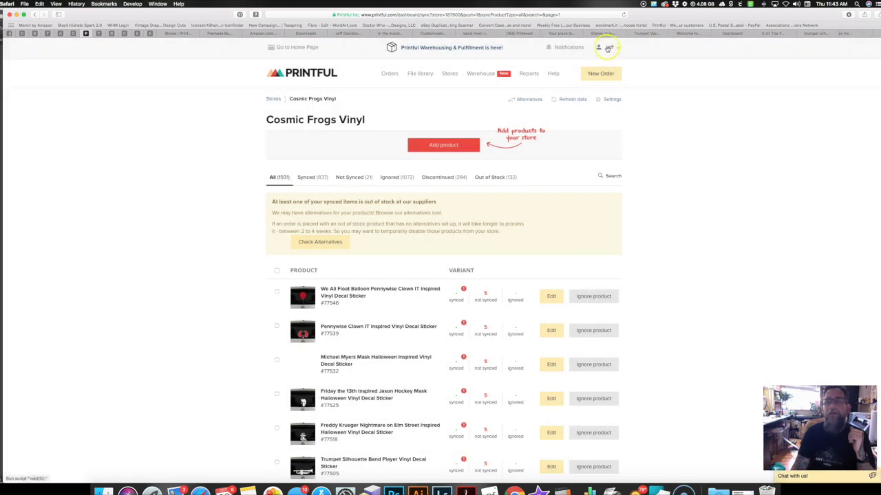
# Open the Printful account settings and view the basic info
pyautogui.click(609, 47)
pyautogui.click(583, 96)
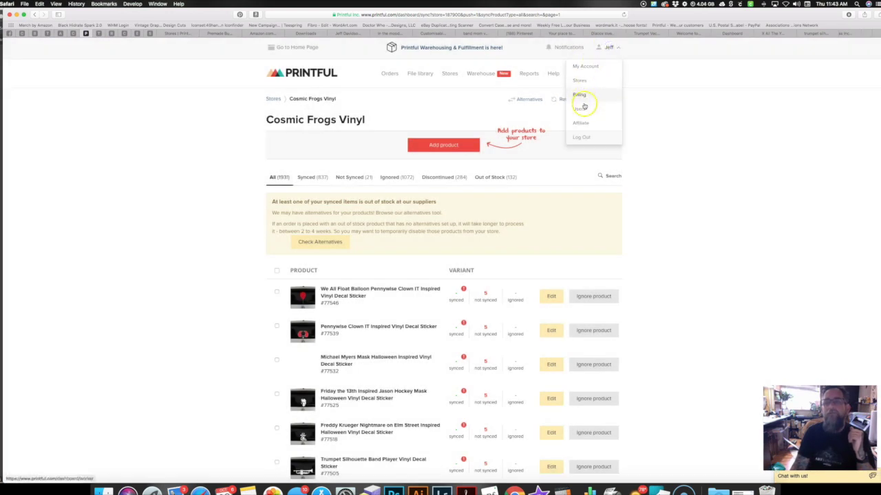
pyautogui.click(585, 66)
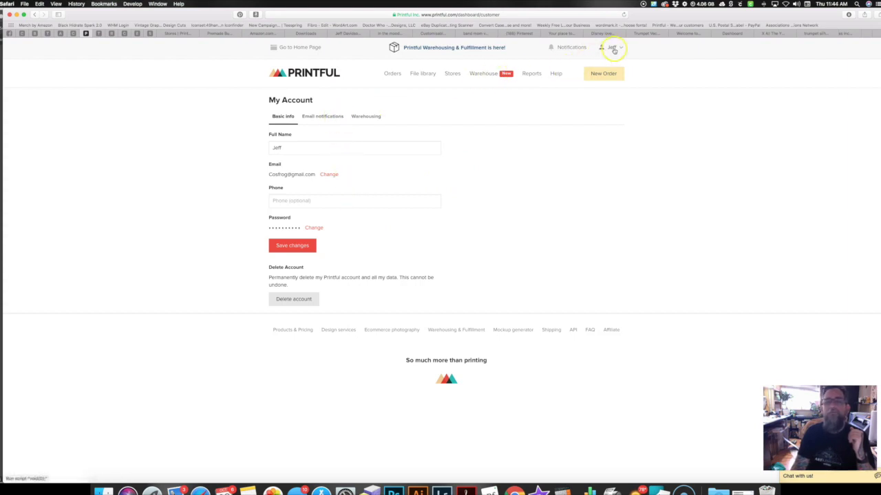
# Open the Cosmic Frogs Vinyl store from Printful's store list and check the Printful help page
pyautogui.click(451, 75)
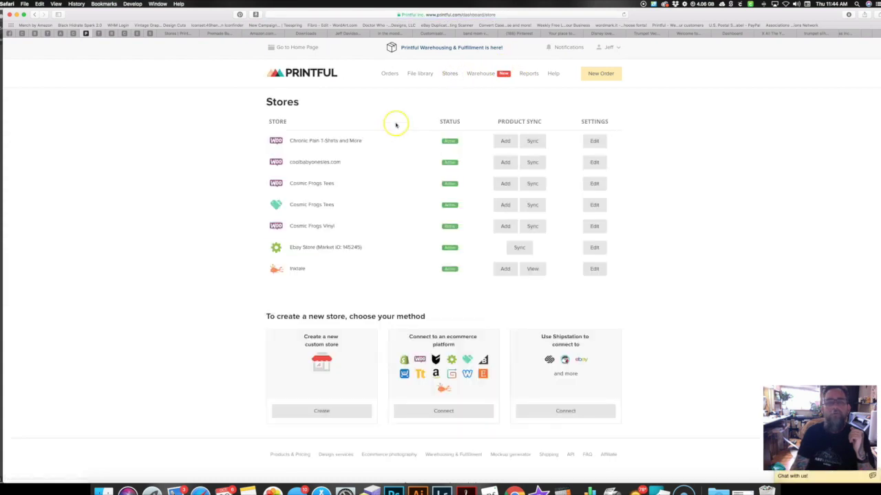
pyautogui.click(294, 227)
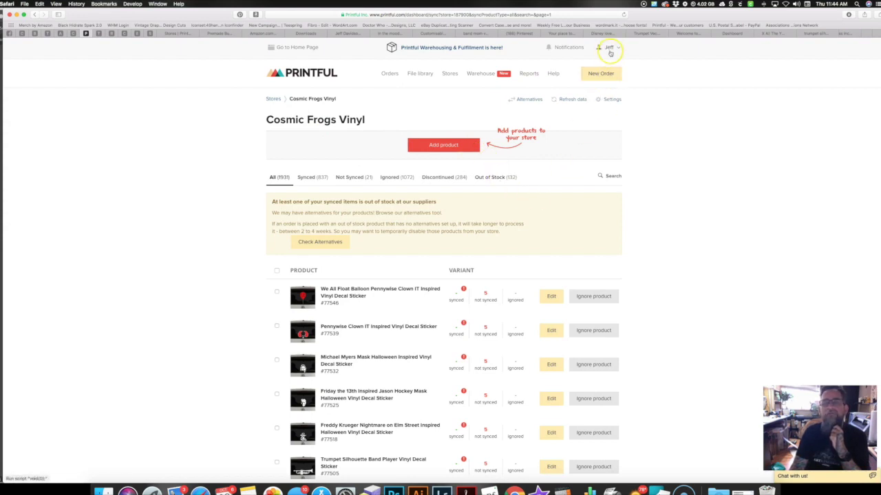
pyautogui.click(555, 74)
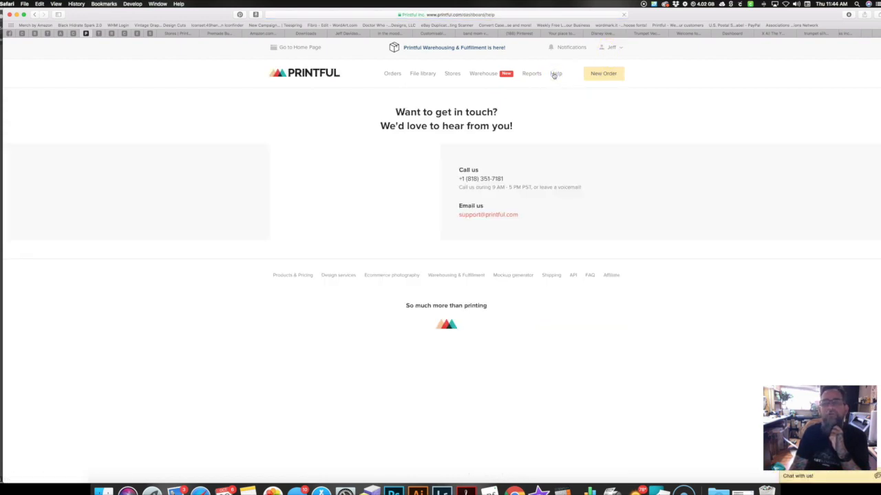
# Review the Printful account page and the account options, and return to the "printful" plugin search results on the Cosmic Frogs Vinyl site
pyautogui.click(612, 48)
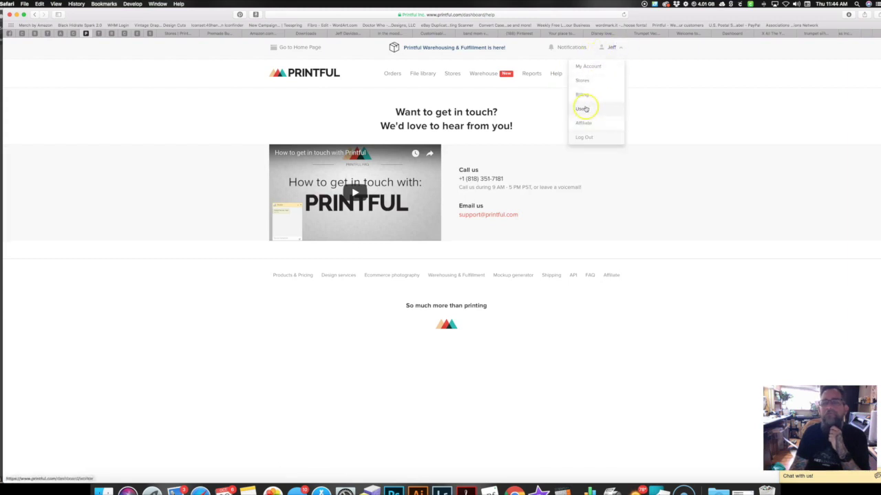
pyautogui.click(588, 66)
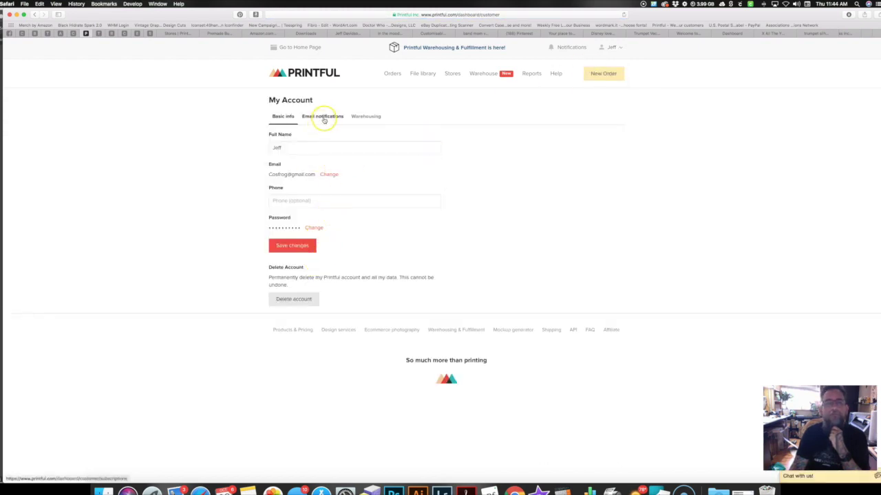
pyautogui.click(619, 48)
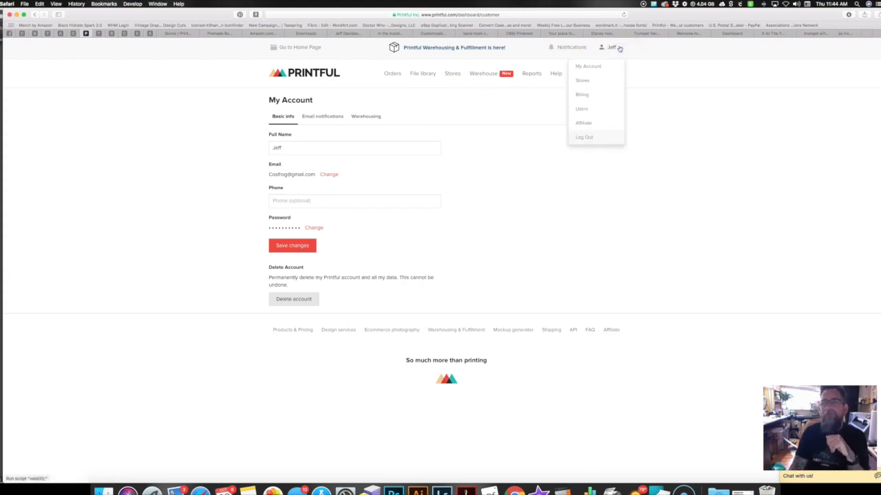
pyautogui.click(602, 70)
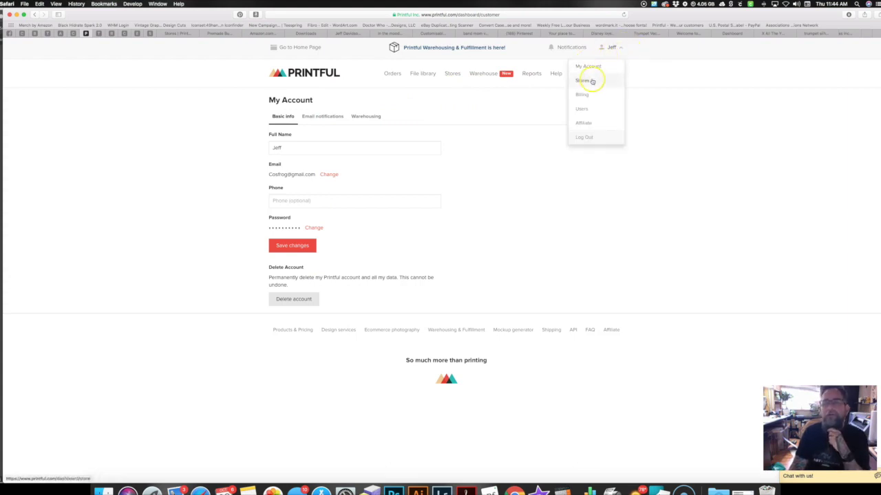
pyautogui.click(578, 193)
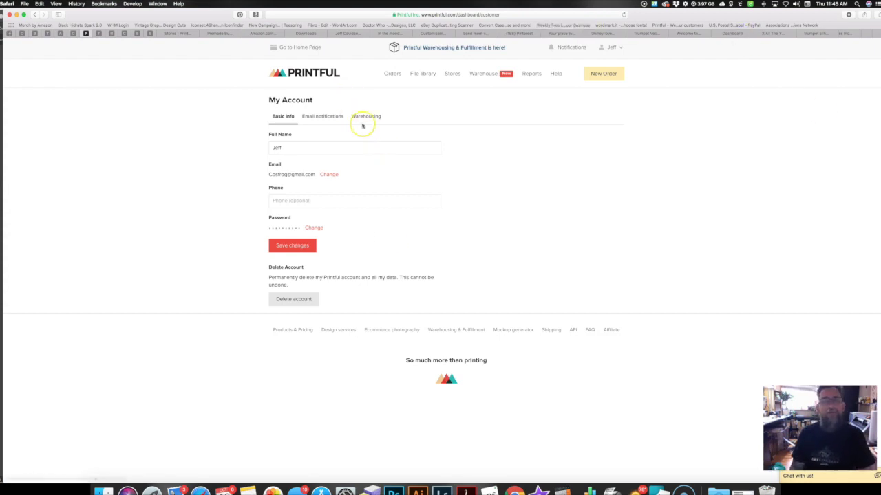
pyautogui.click(22, 33)
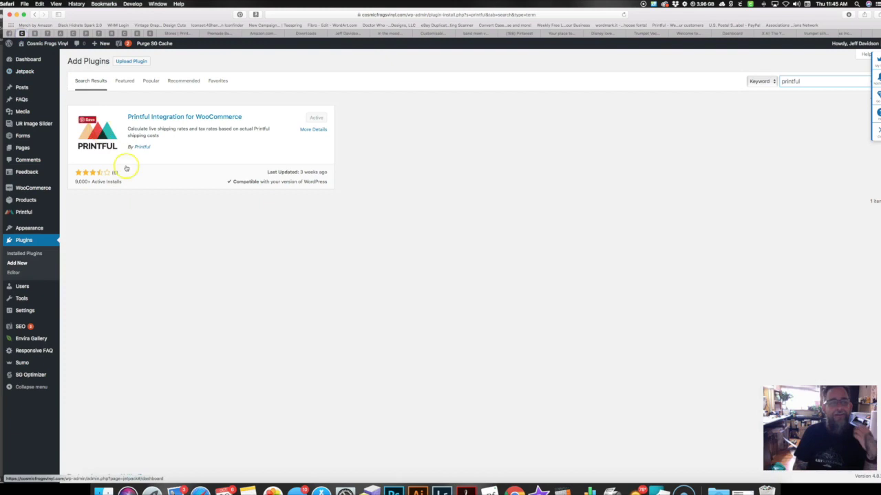